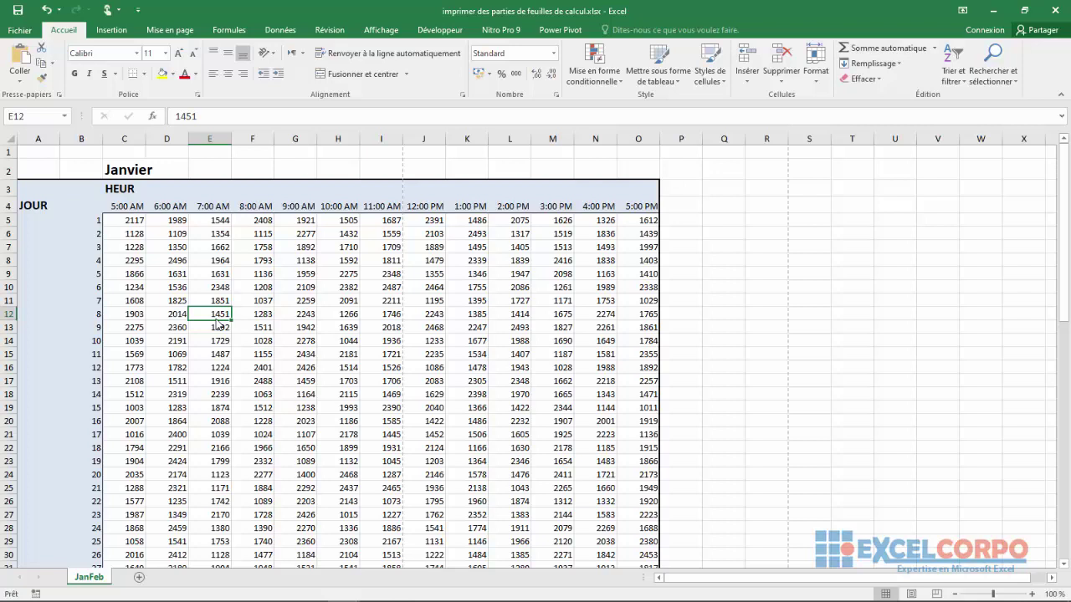
- Review the margins and centring options on the Marges tab of Mise en page, then close it
{"action": "left_click", "coordinate": [174, 30]}
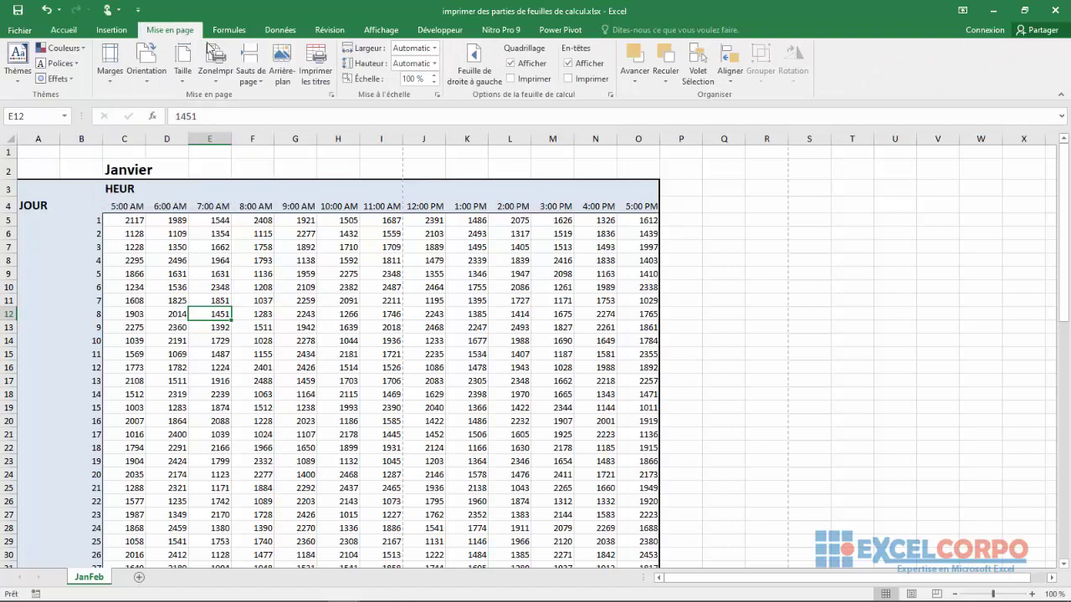
{"action": "left_click", "coordinate": [330, 94]}
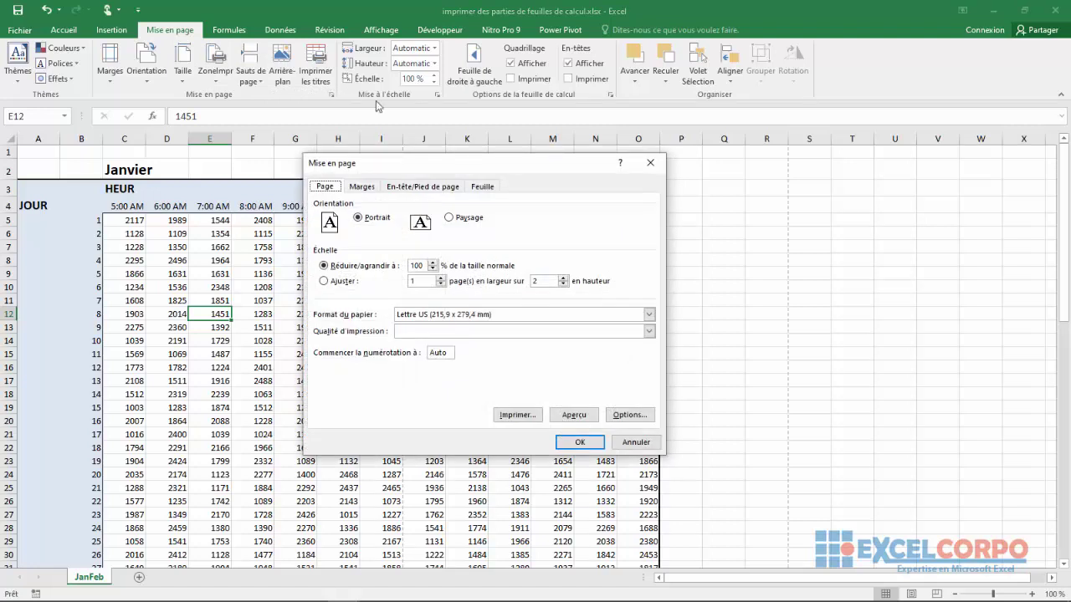
{"action": "left_click", "coordinate": [361, 187]}
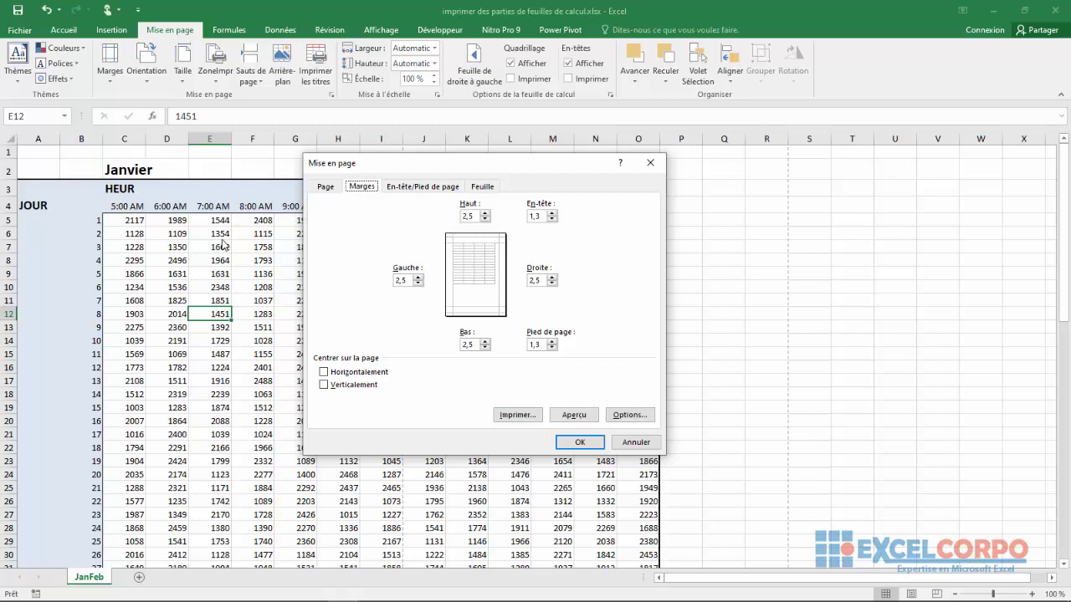
{"action": "key", "text": "Escape"}
{"action": "left_click", "coordinate": [363, 259]}
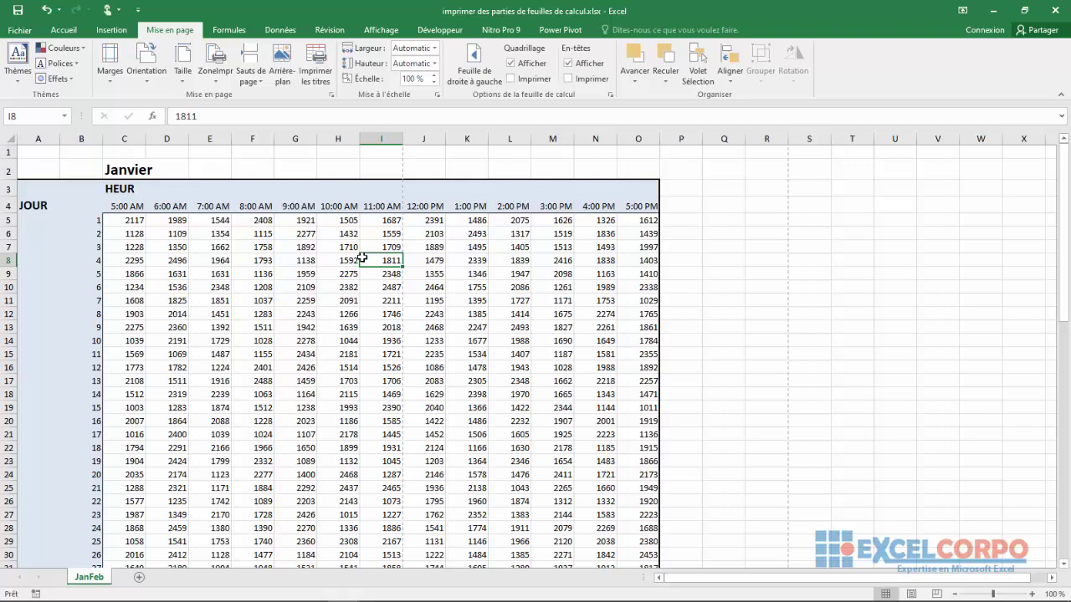
- In print preview, set the pages to print from 1 to 7
{"action": "key", "text": "ctrl+p"}
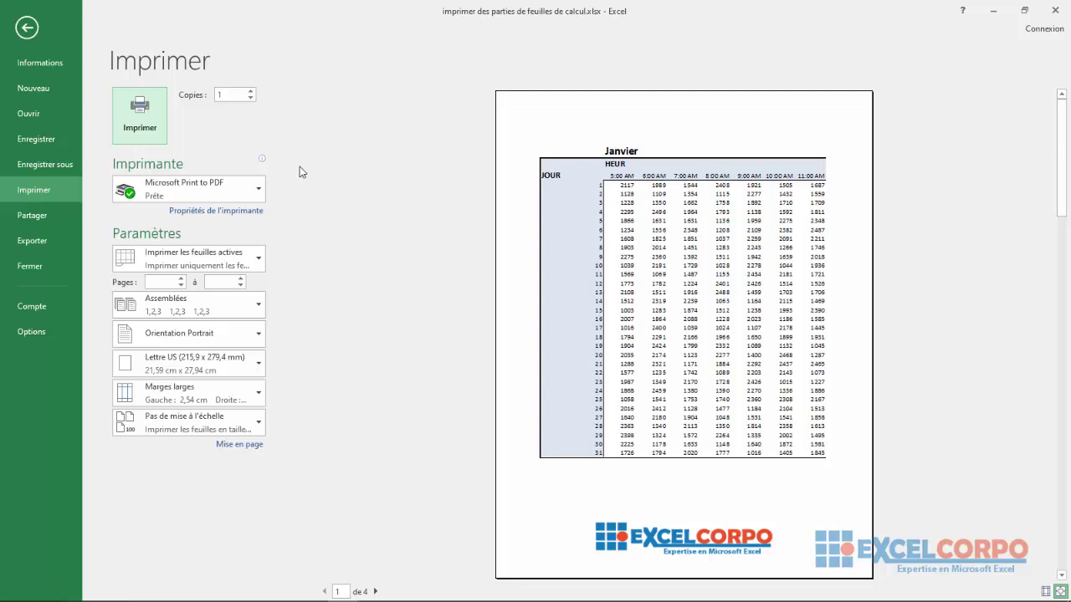
{"action": "left_click", "coordinate": [161, 284]}
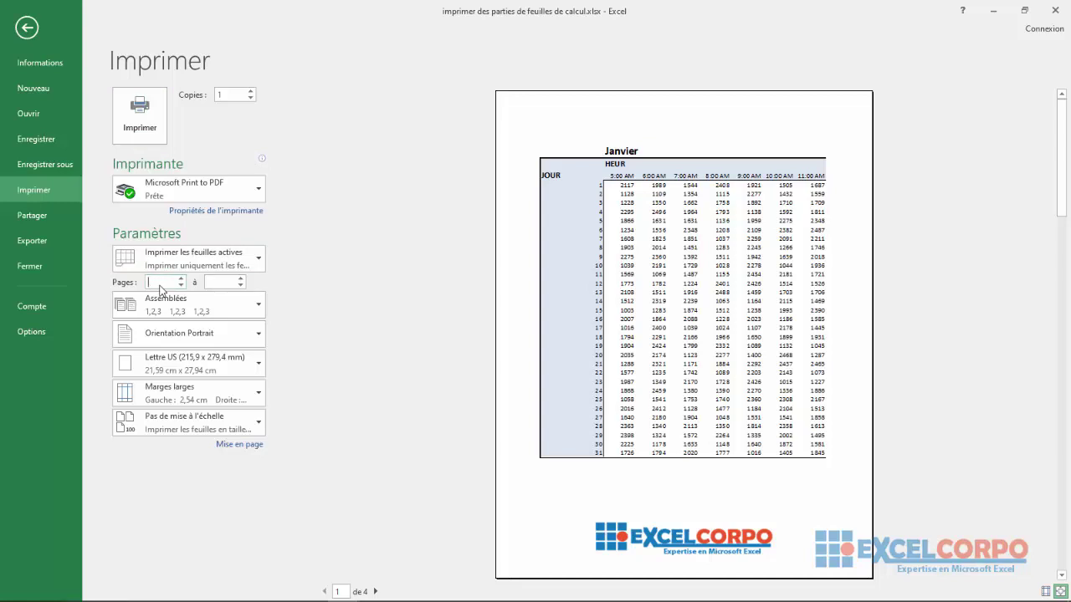
{"action": "type", "text": "1"}
{"action": "left_click", "coordinate": [220, 284]}
{"action": "type", "text": "7"}
- Page forward through the preview and change the last page to 3
{"action": "left_click", "coordinate": [375, 591]}
{"action": "left_click", "coordinate": [374, 592]}
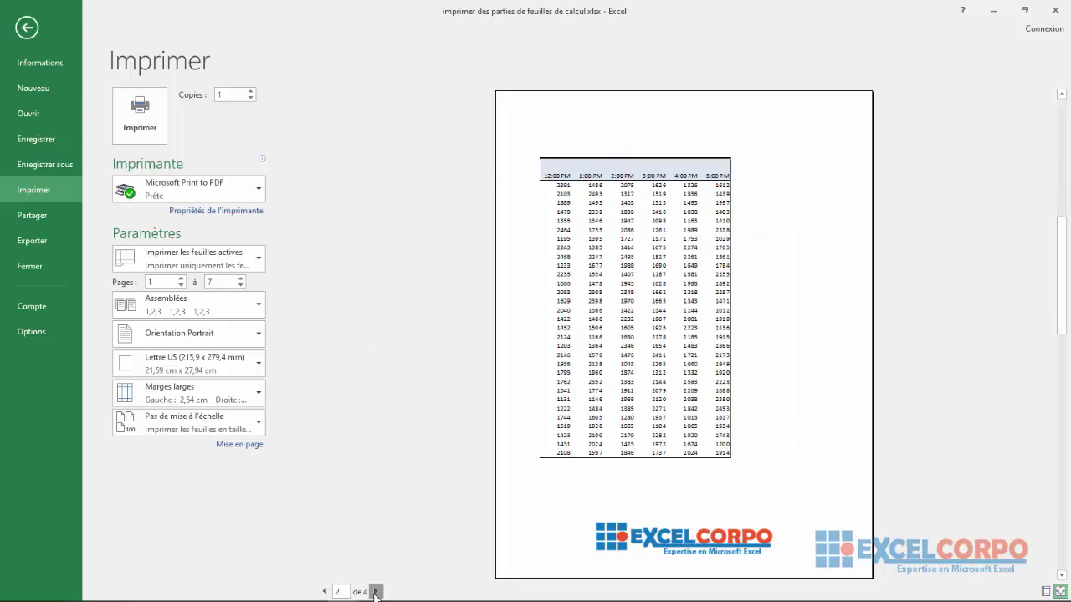
{"action": "left_click", "coordinate": [375, 591]}
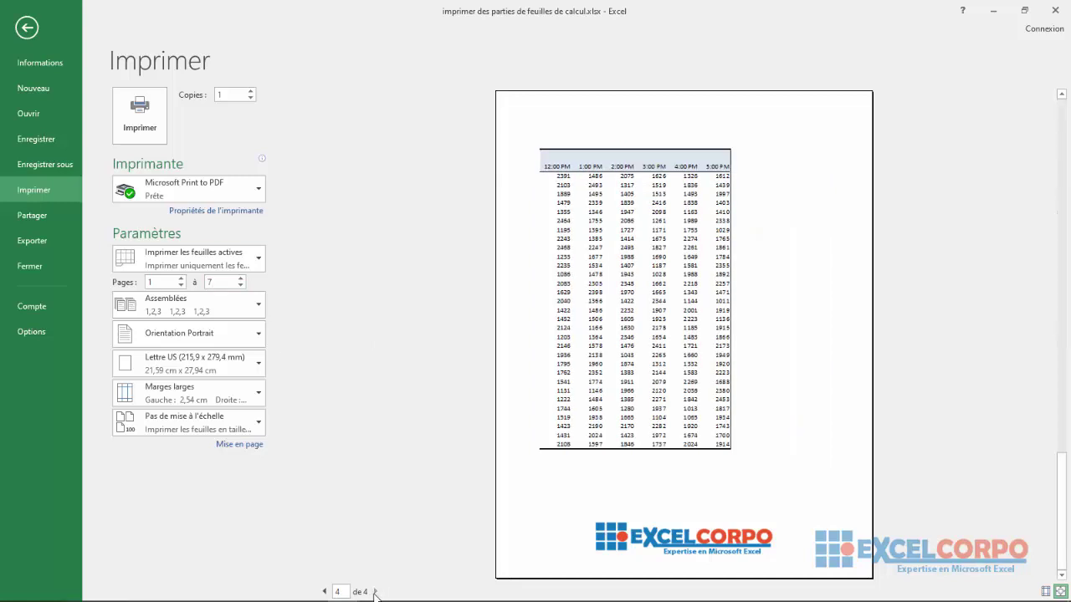
{"action": "left_click", "coordinate": [221, 287]}
{"action": "type", "text": "3"}
- Browse preview pages 1 through 4 of the Janvier and Fevrier tables, then return to the worksheet
{"action": "left_click", "coordinate": [325, 592]}
{"action": "left_click", "coordinate": [325, 592]}
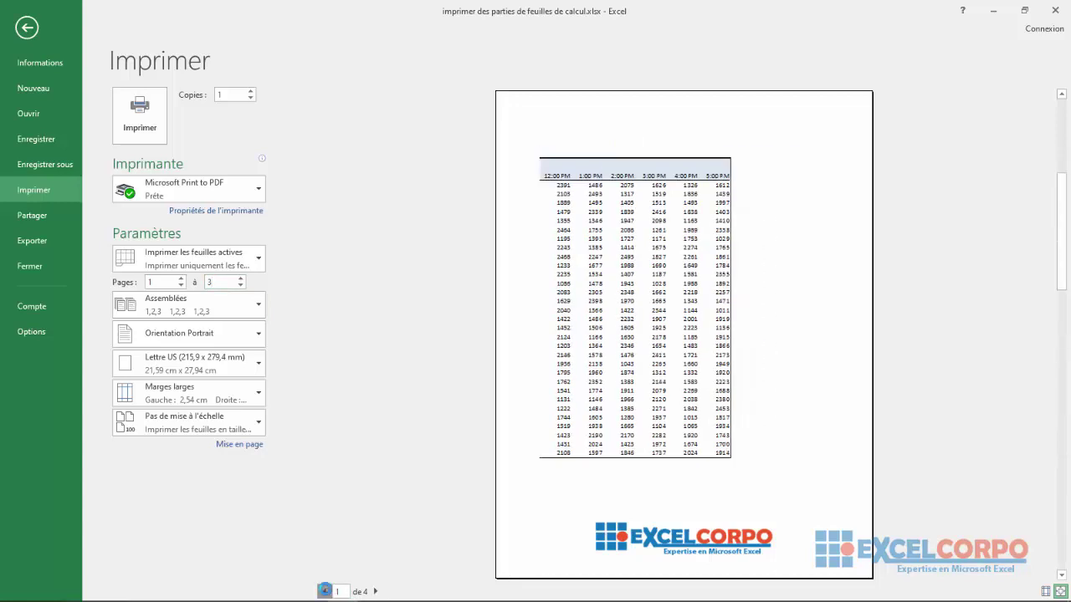
{"action": "left_click", "coordinate": [325, 592]}
{"action": "left_click", "coordinate": [375, 591]}
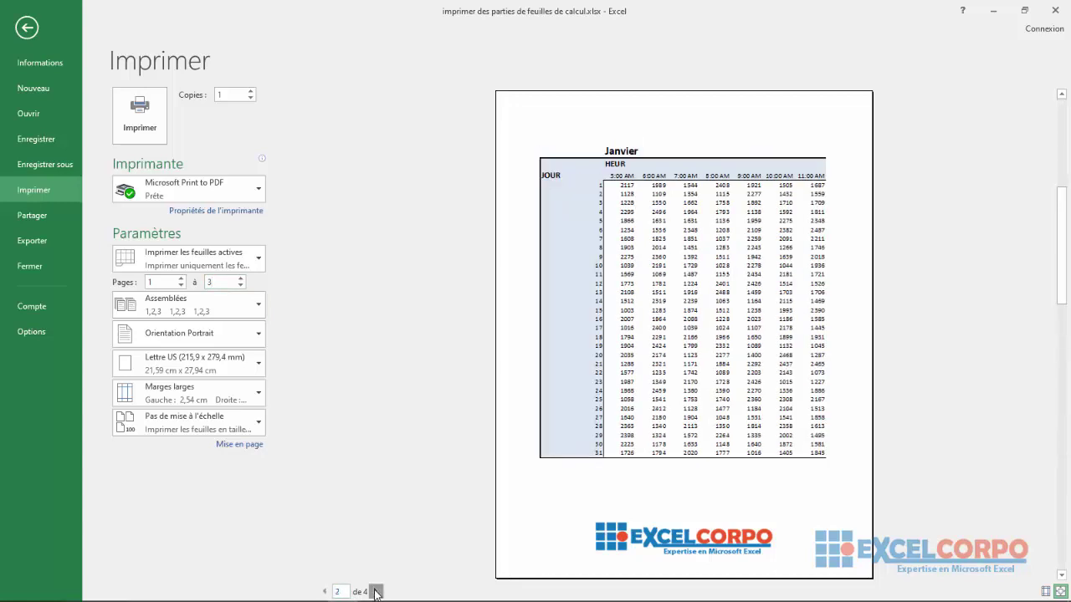
{"action": "left_click", "coordinate": [376, 591]}
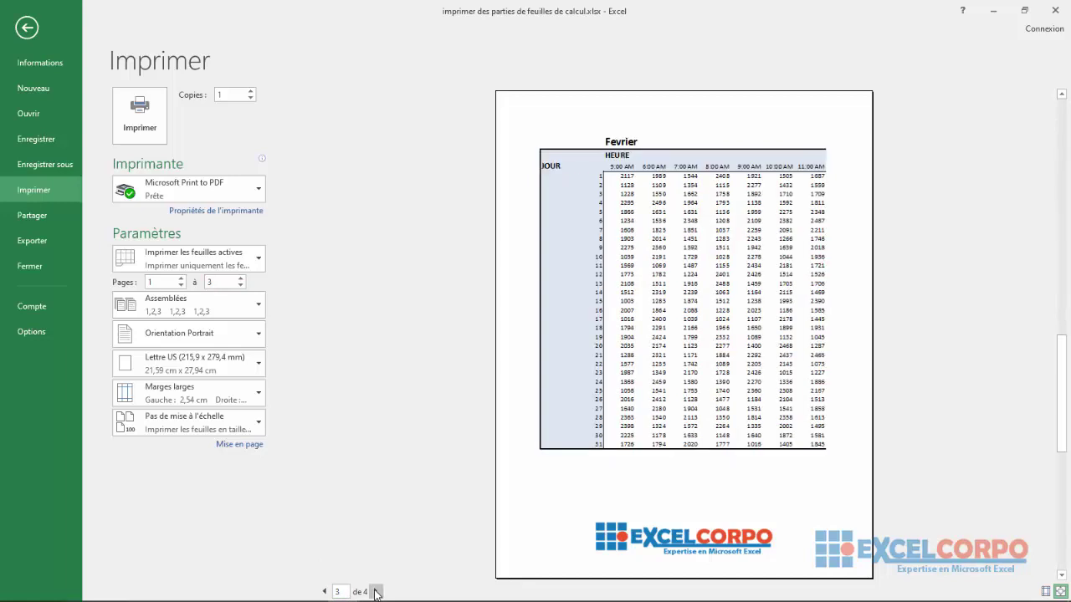
{"action": "left_click", "coordinate": [376, 591]}
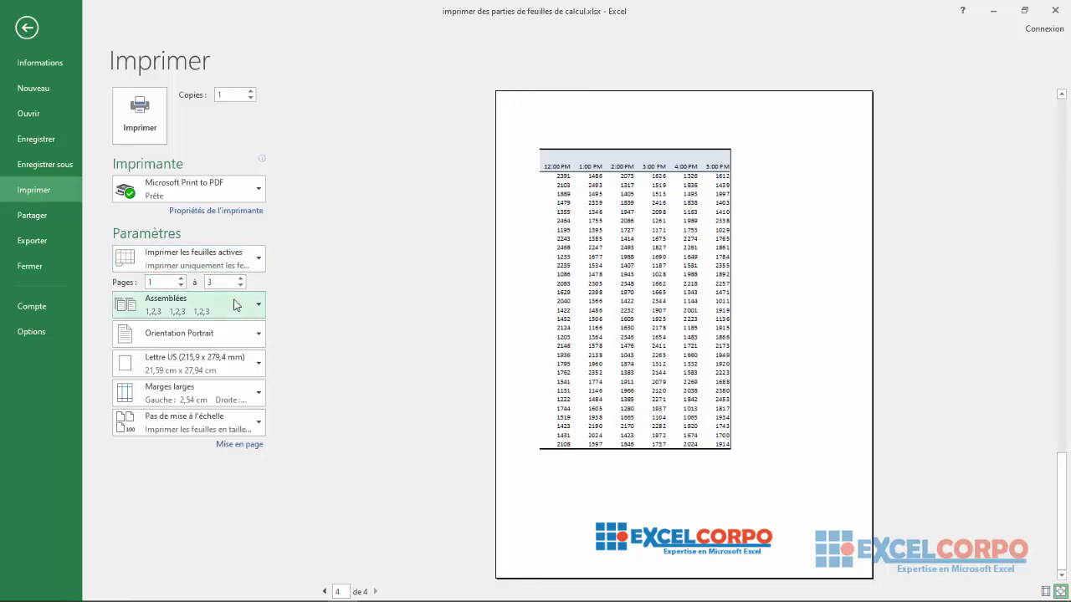
{"action": "left_click", "coordinate": [336, 315]}
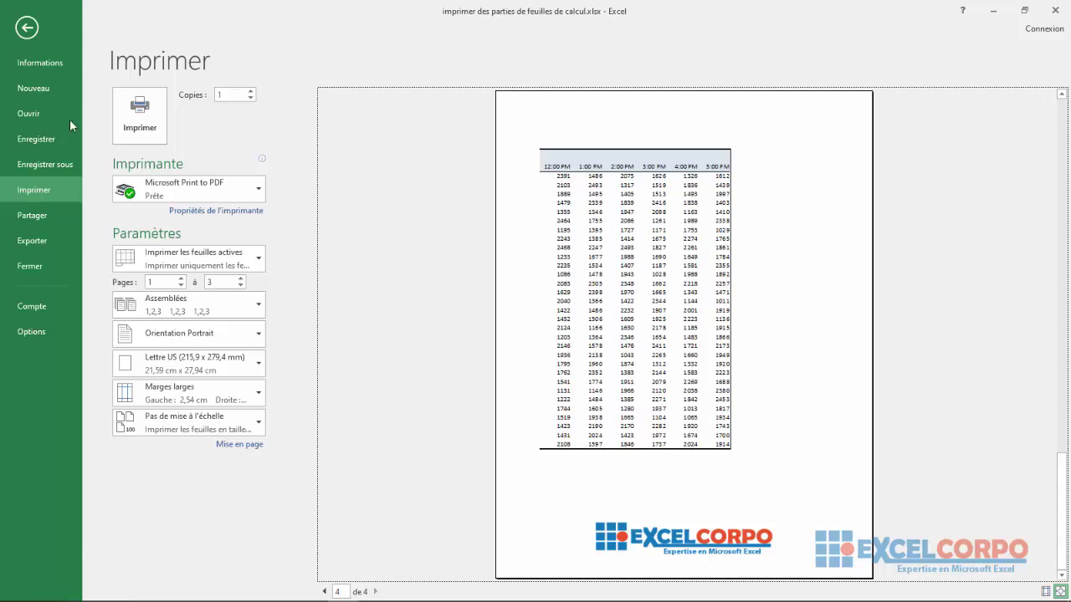
{"action": "left_click", "coordinate": [27, 29]}
- Select C4:J14 on the JanFeb sheet, from the row 4 hour headings down to day 10
{"action": "left_click", "coordinate": [310, 230]}
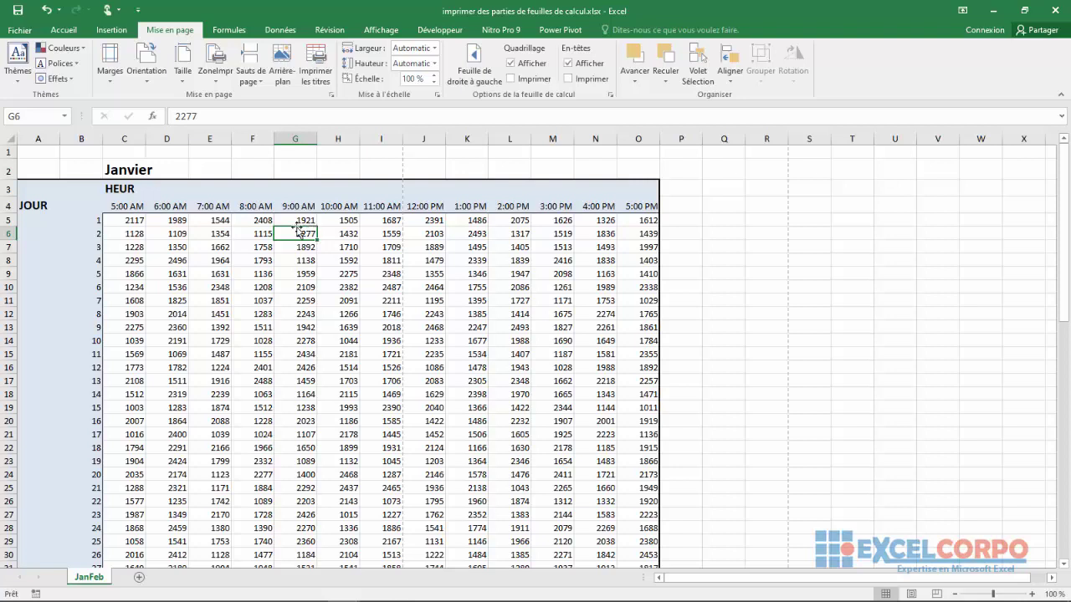
{"action": "left_click", "coordinate": [136, 221]}
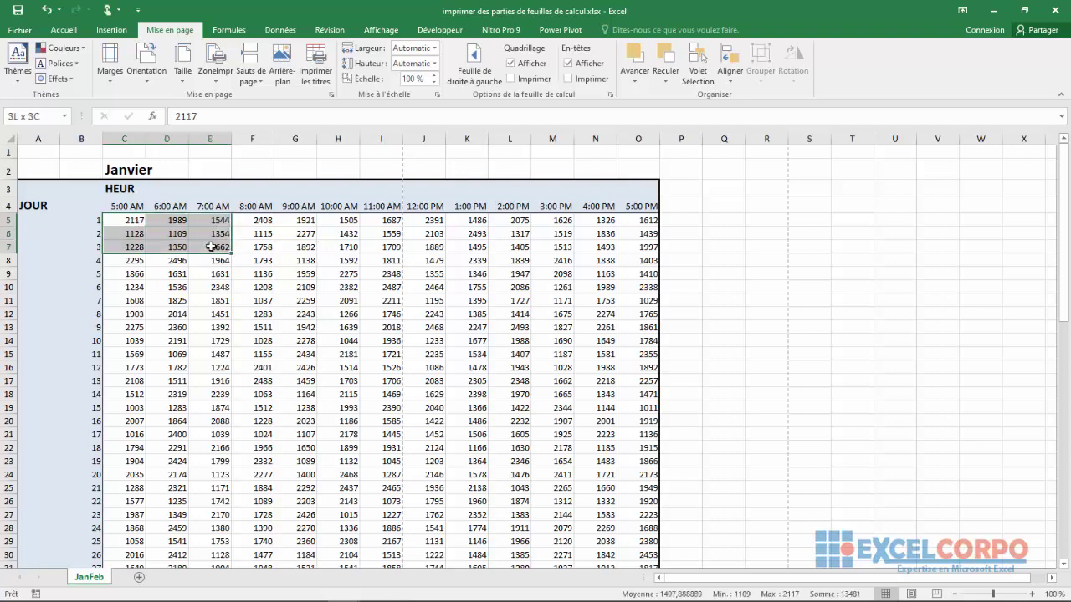
{"action": "left_click_drag", "start_coordinate": [136, 221], "coordinate": [423, 287]}
{"action": "left_click", "coordinate": [262, 246]}
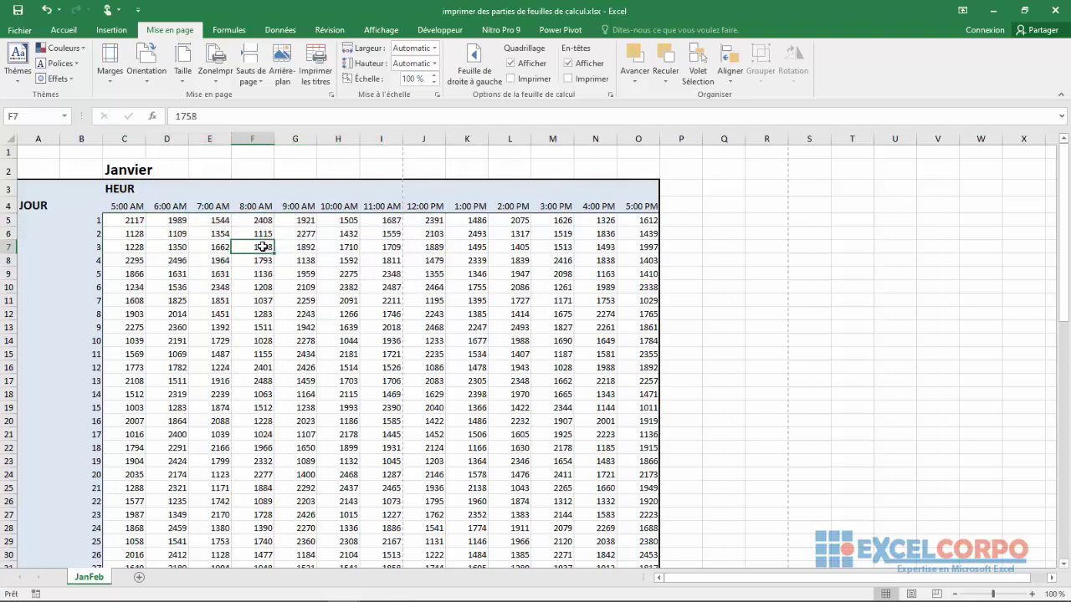
{"action": "mouse_move", "coordinate": [121, 206]}
{"action": "left_mouse_down"}
{"action": "mouse_move", "coordinate": [422, 273]}
{"action": "mouse_move", "coordinate": [402, 335]}
{"action": "left_mouse_up"}
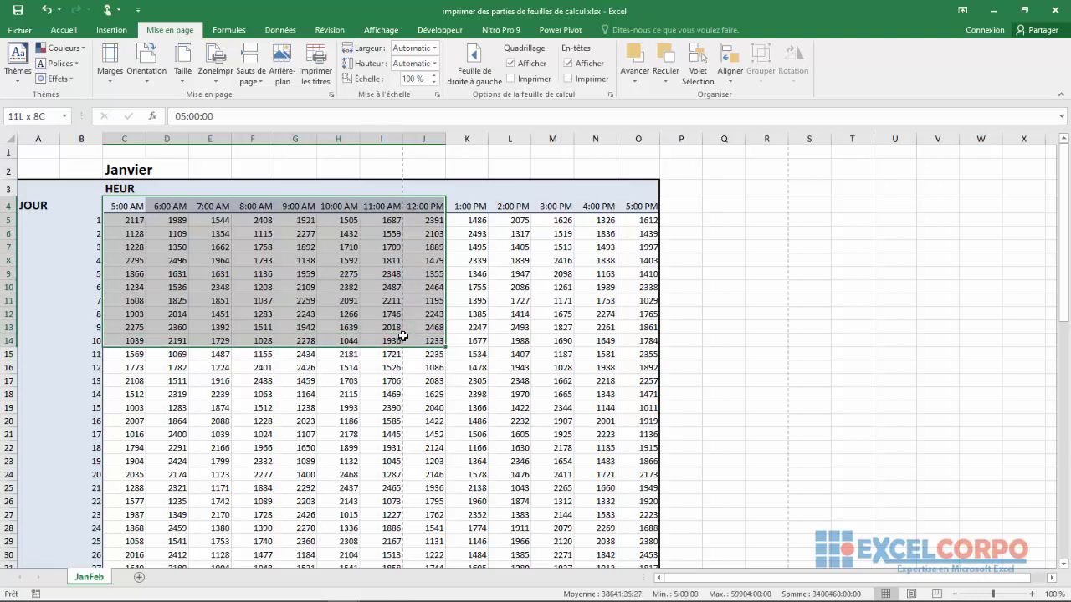
{"action": "left_click_drag", "start_coordinate": [402, 335], "coordinate": [402, 335]}
- Define C4:J14 as the print area and confirm Zone_d_impression appears in the Name Box list
{"action": "left_click", "coordinate": [220, 83]}
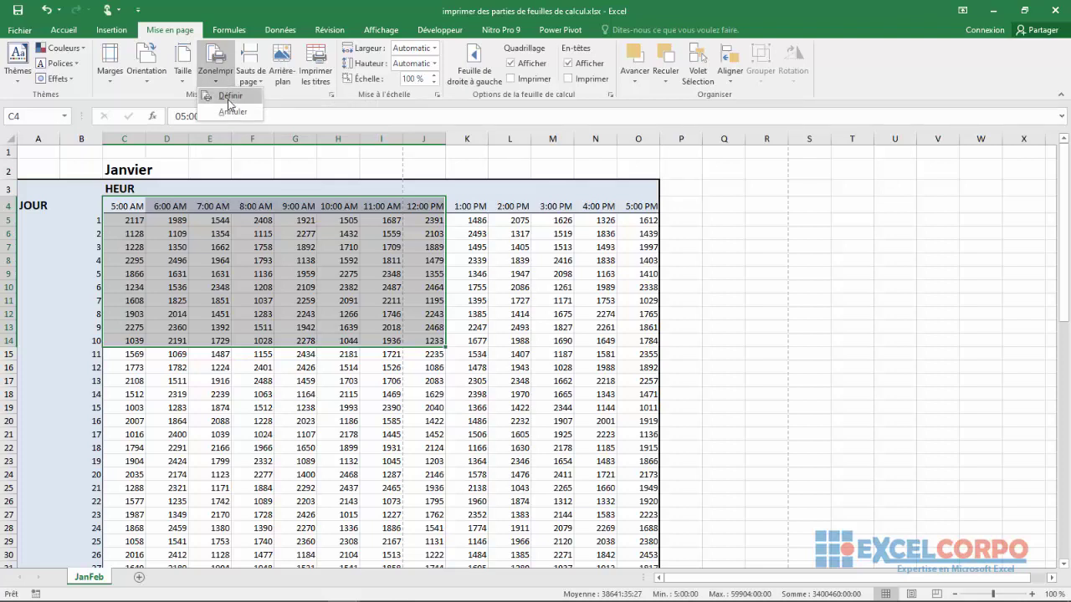
{"action": "left_click", "coordinate": [229, 97]}
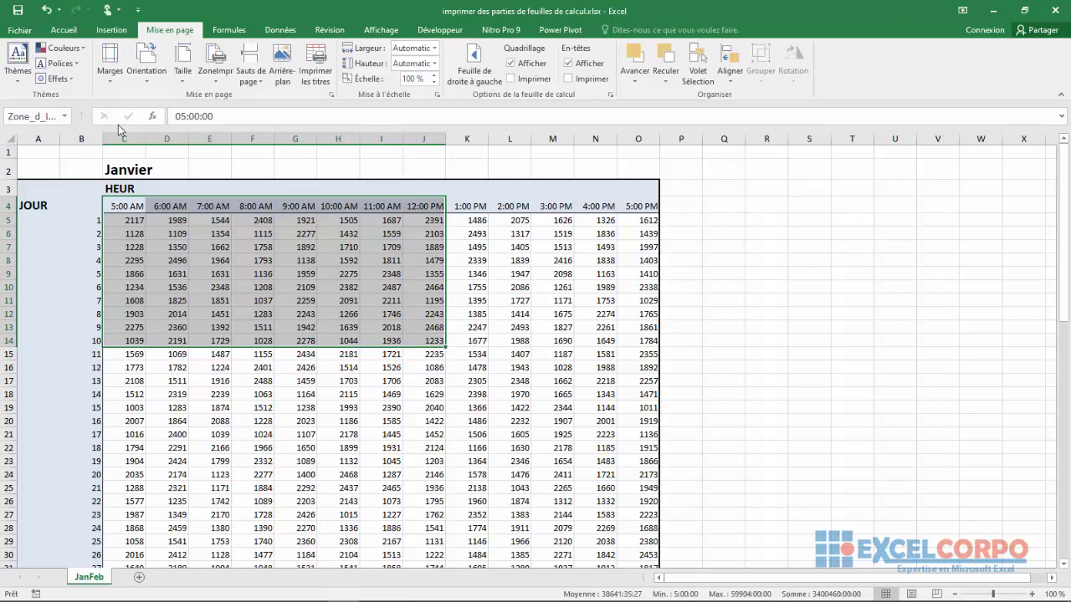
{"action": "left_click", "coordinate": [65, 116]}
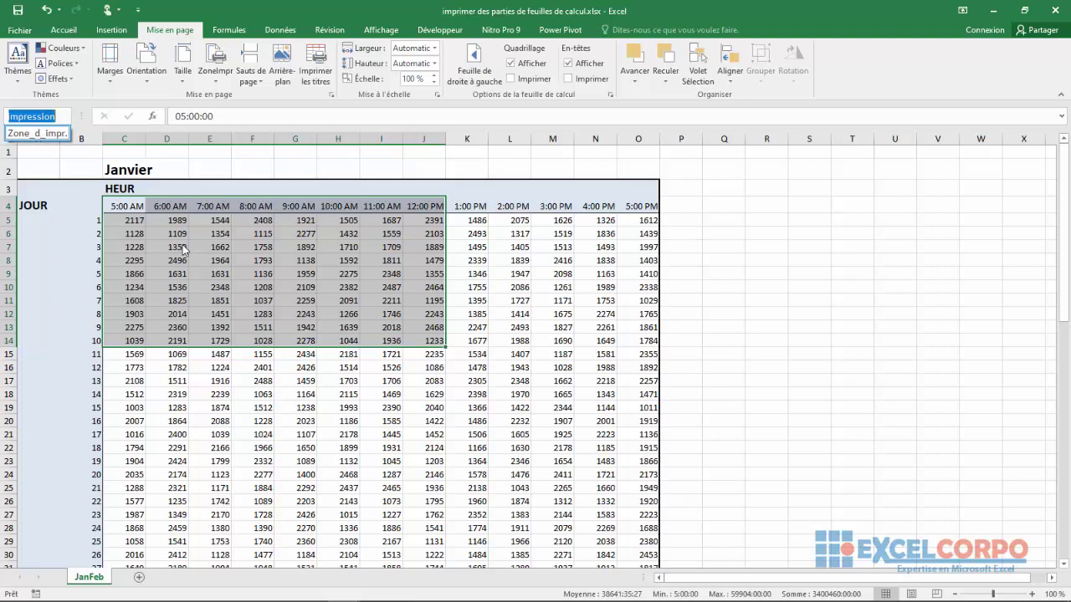
{"action": "left_click", "coordinate": [504, 396]}
{"action": "left_click", "coordinate": [505, 397]}
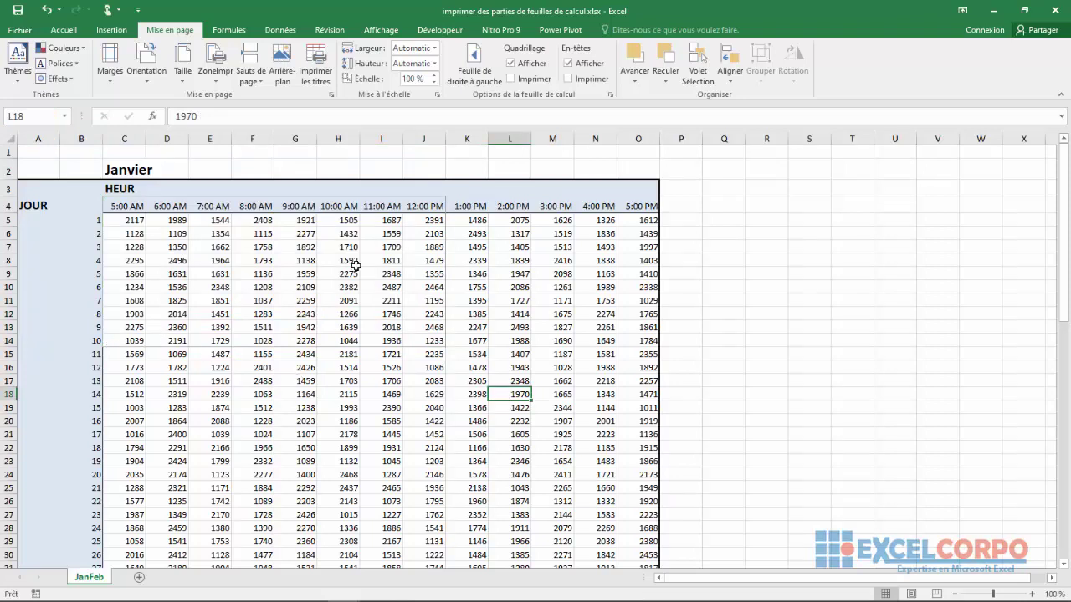
- Preview the printout to confirm only the C4:J14 block prints on one page, then return
{"action": "key", "text": "ctrl+p"}
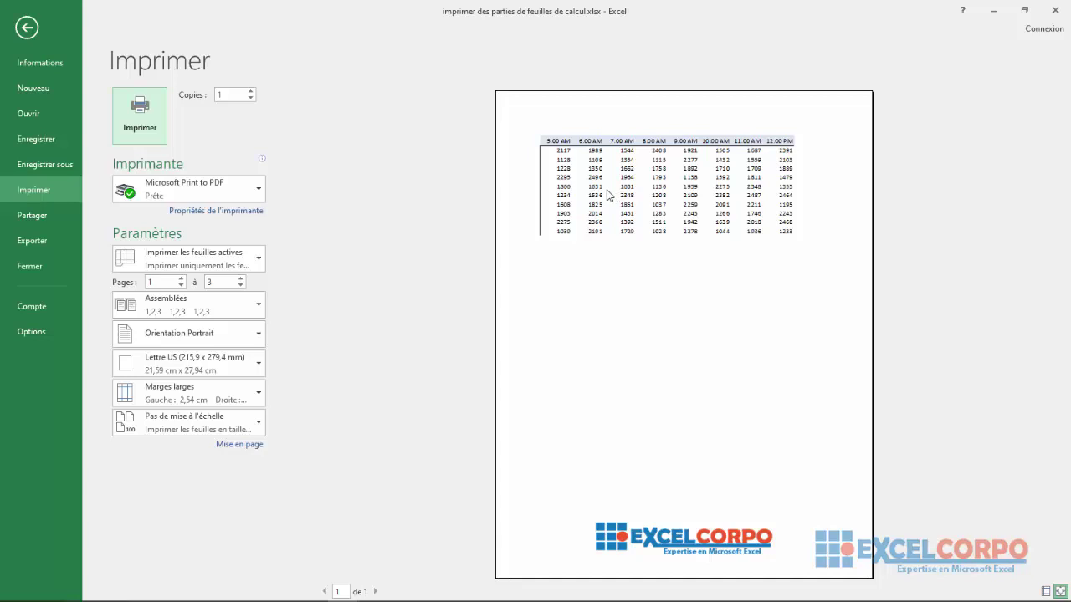
{"action": "left_click", "coordinate": [39, 63]}
{"action": "left_click", "coordinate": [32, 190]}
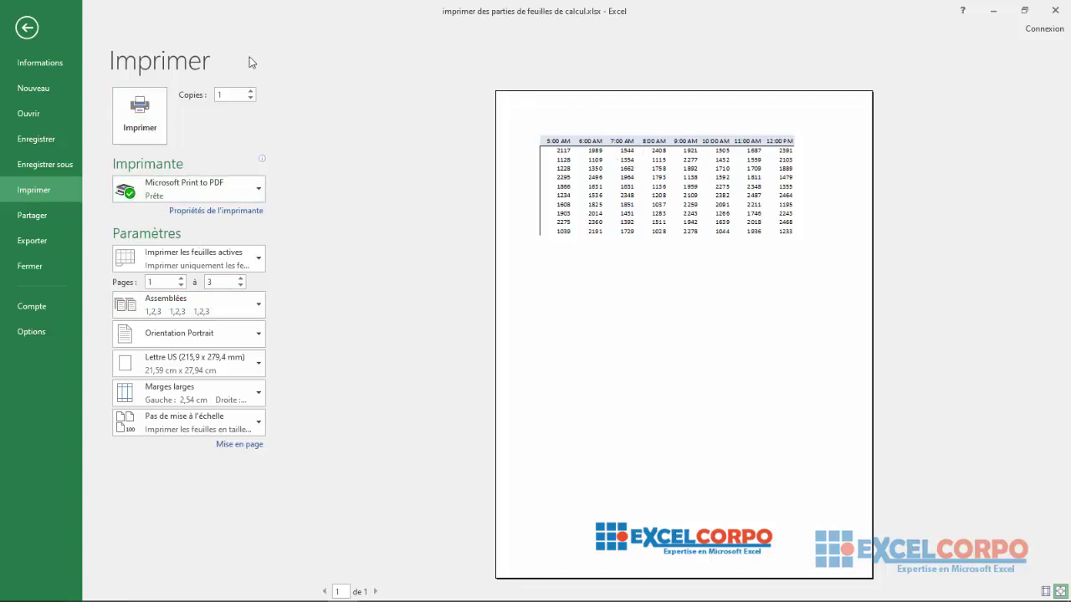
{"action": "left_click", "coordinate": [27, 27]}
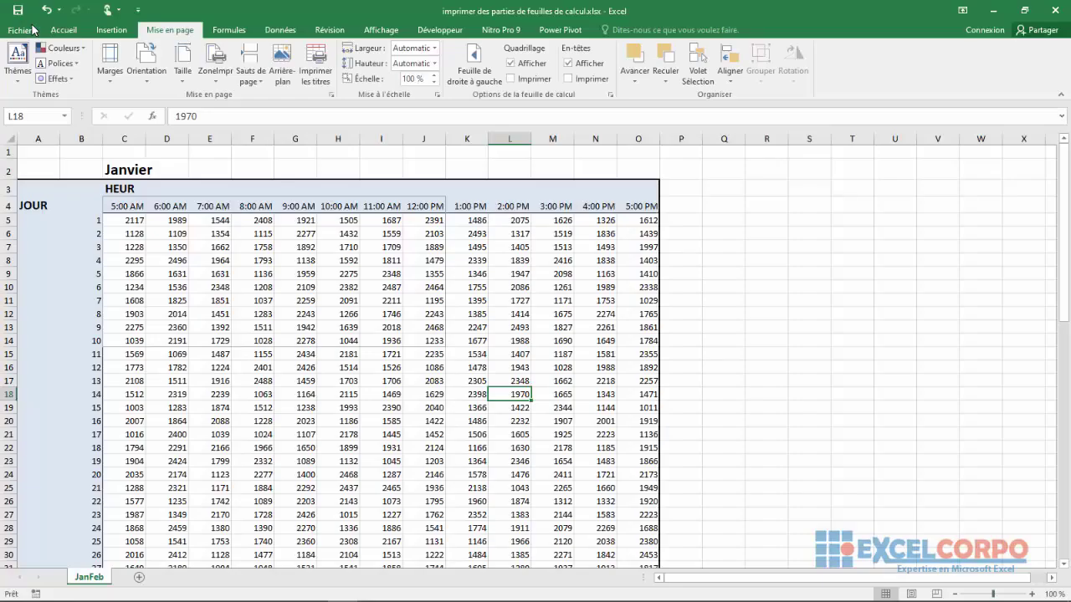
{"action": "left_click", "coordinate": [341, 261]}
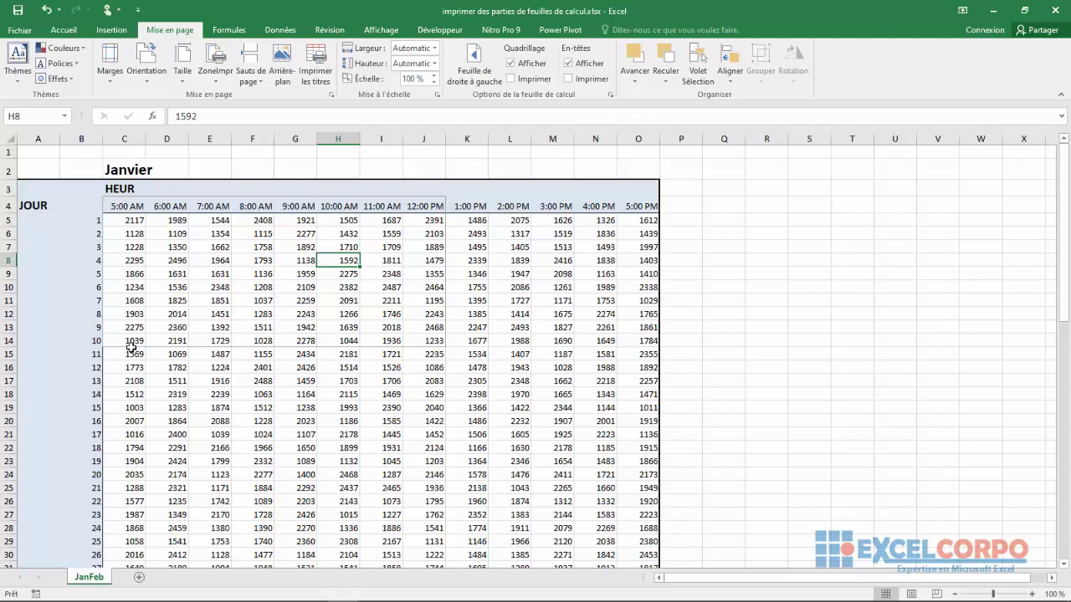
{"action": "left_click", "coordinate": [206, 357]}
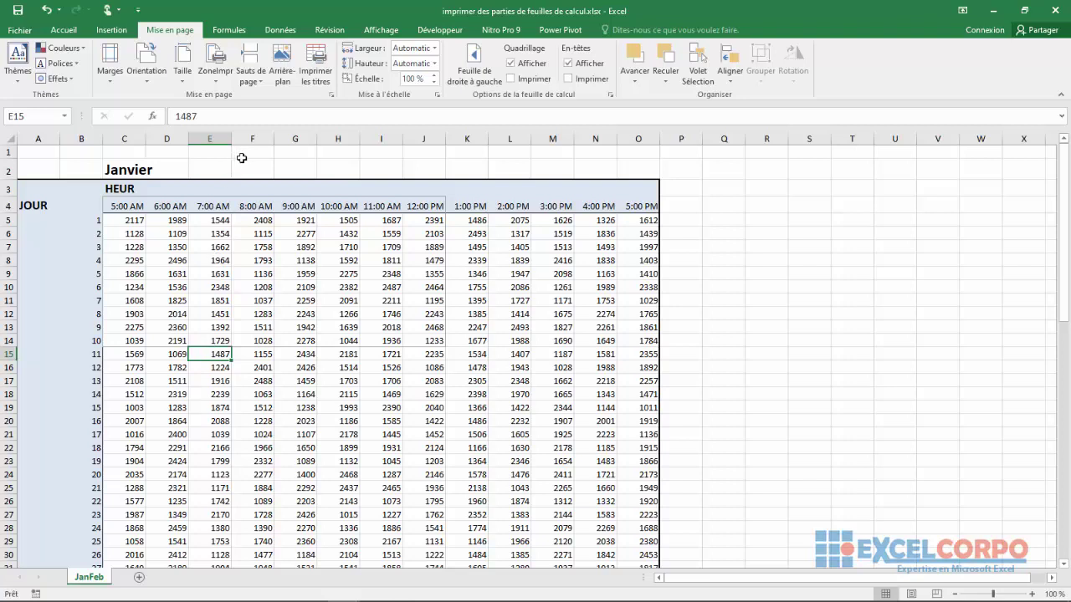
{"action": "left_click", "coordinate": [279, 172]}
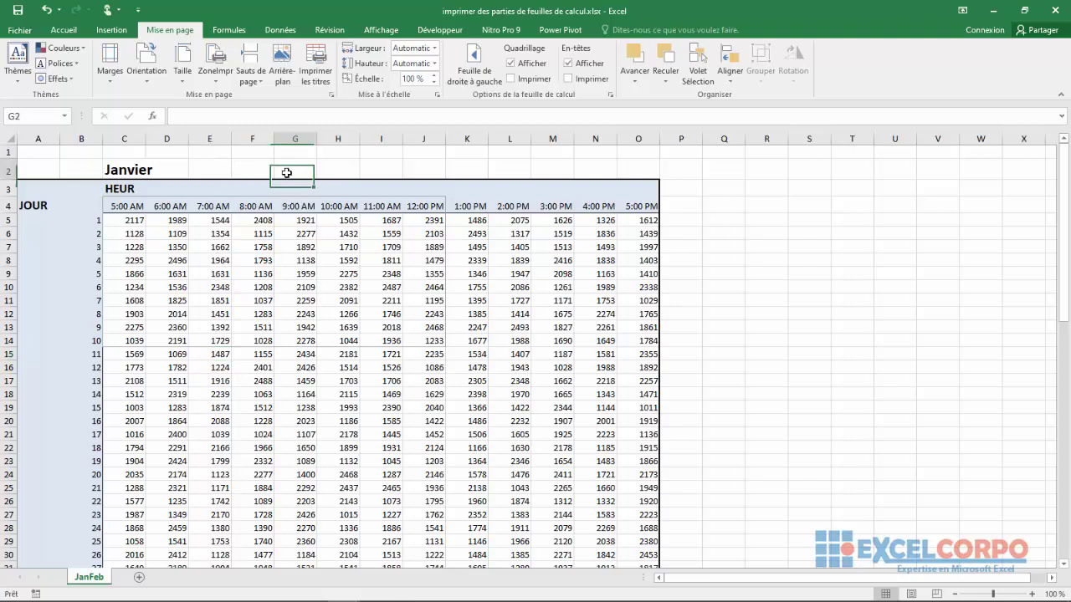
{"action": "left_click", "coordinate": [191, 258]}
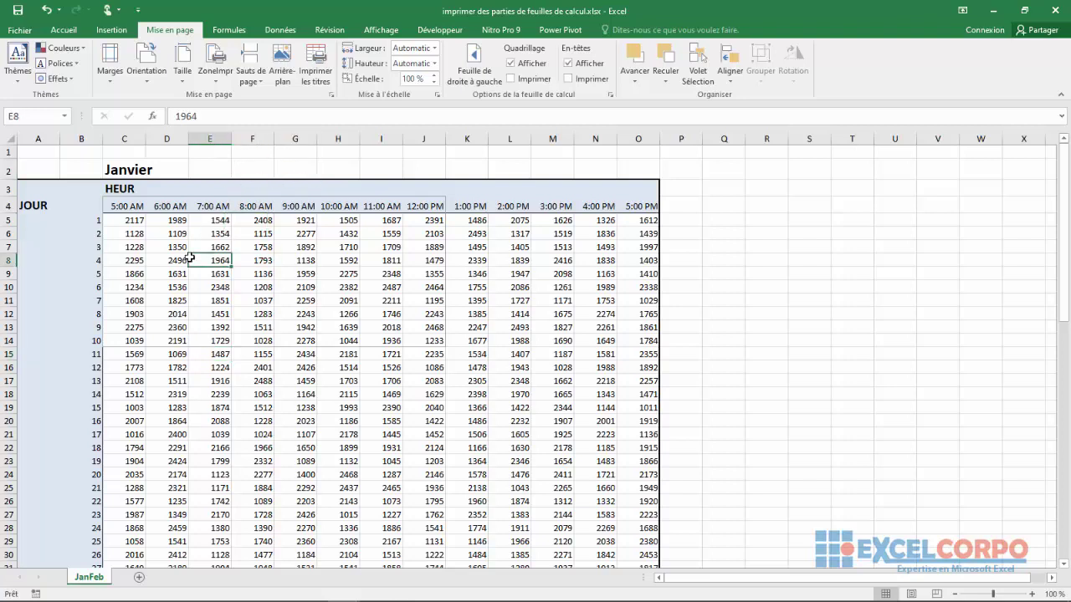
{"action": "left_click", "coordinate": [536, 275]}
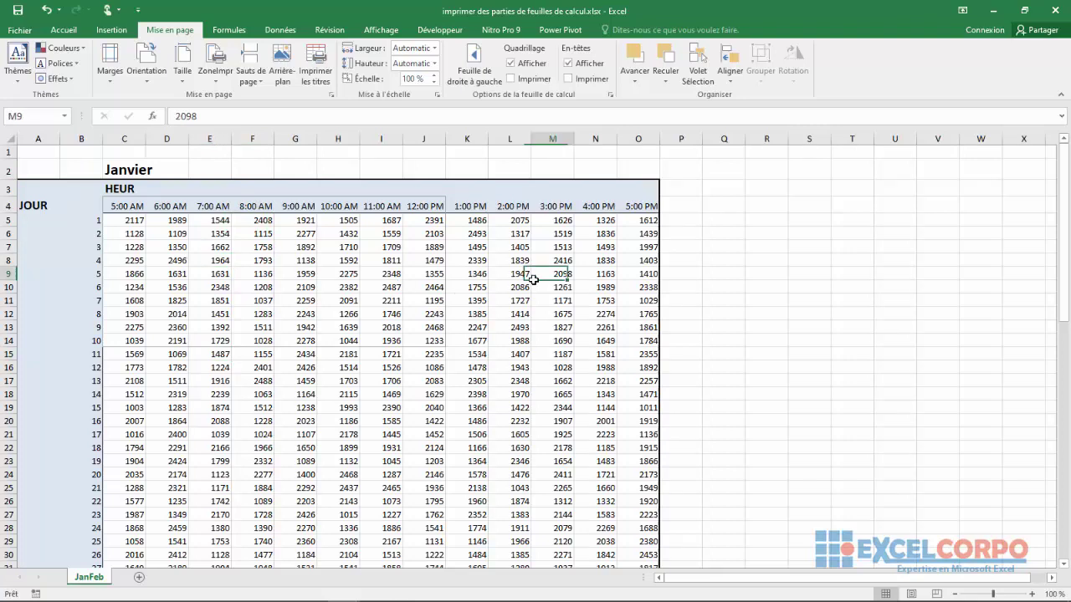
- Open the Zone d'impression dropdown on the Mise en page tab
{"action": "left_click", "coordinate": [253, 75]}
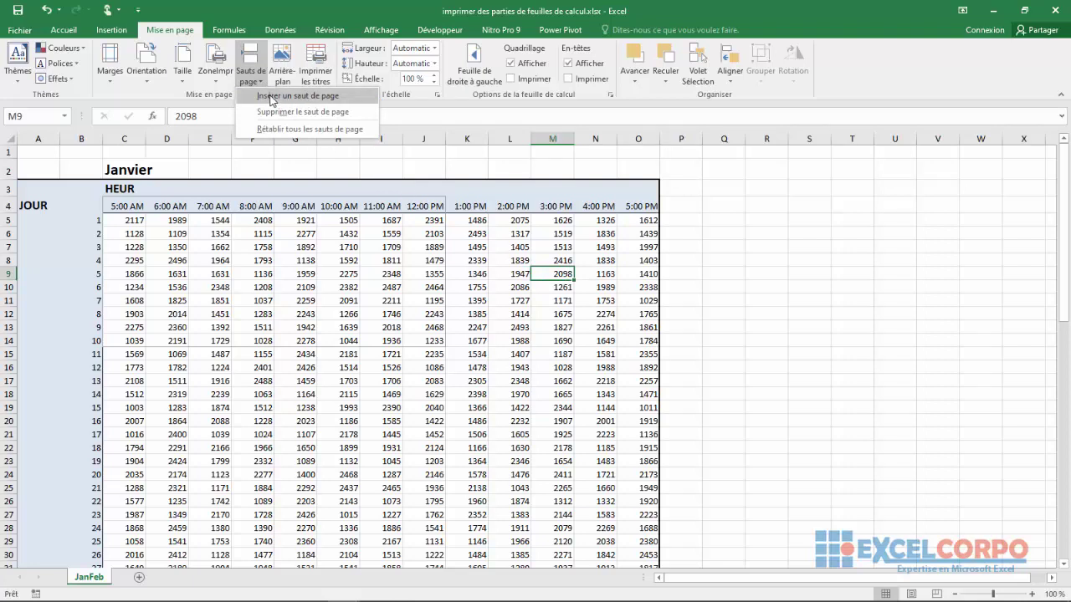
{"action": "left_click", "coordinate": [216, 81]}
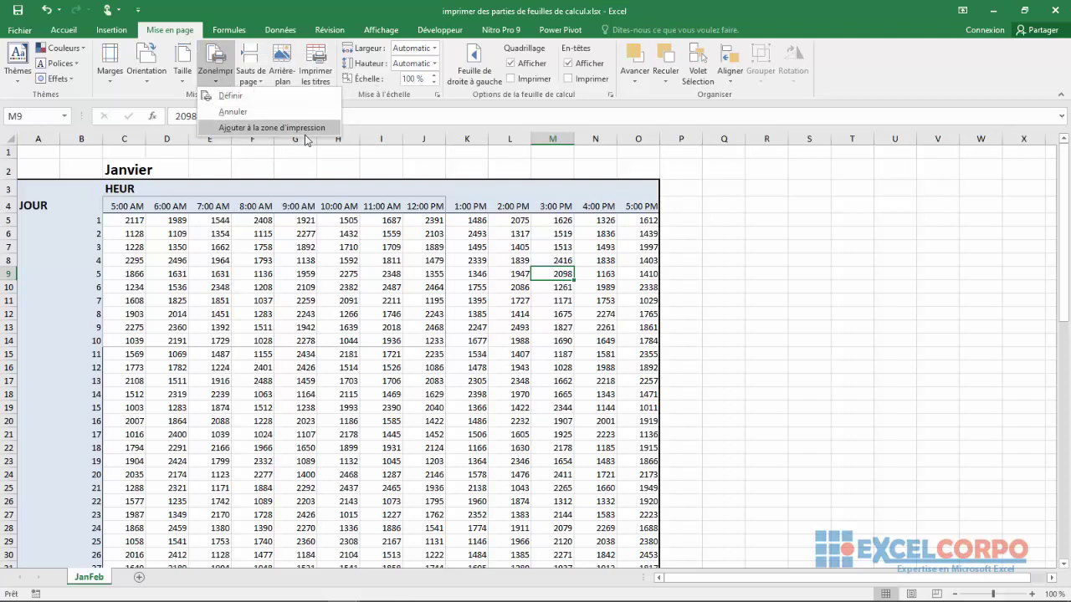
- Close the Zone d'impression dropdown, keeping the C4:J14 print area unchanged
{"action": "left_click", "coordinate": [253, 295]}
{"action": "left_click", "coordinate": [251, 291]}
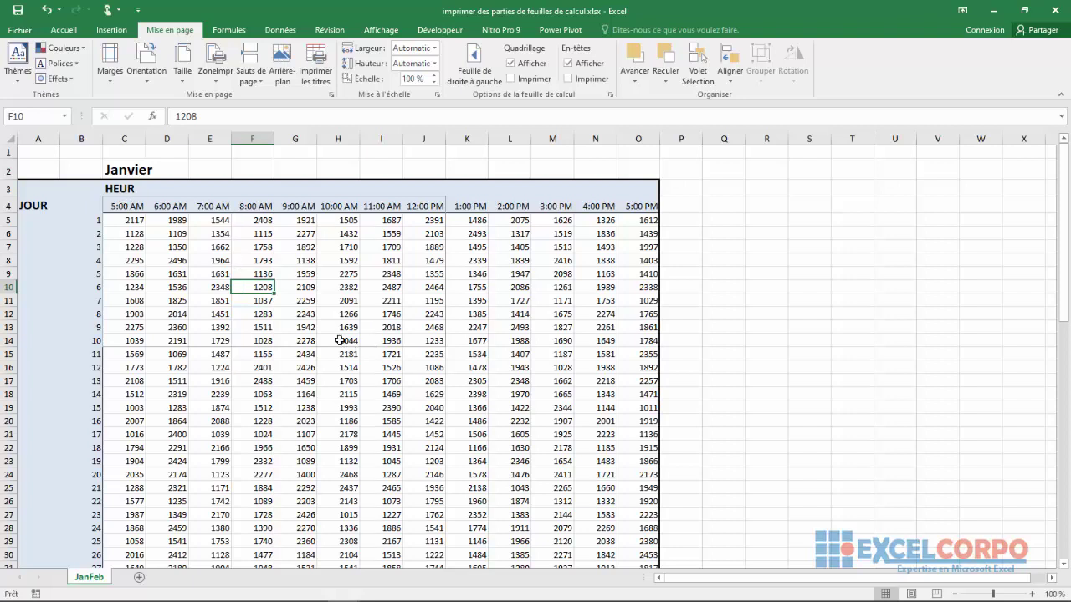
- Select C4:J14 together with C19:J24 and define both blocks as the print area
{"action": "left_click", "coordinate": [118, 204]}
{"action": "left_click_drag", "start_coordinate": [154, 224], "coordinate": [425, 335]}
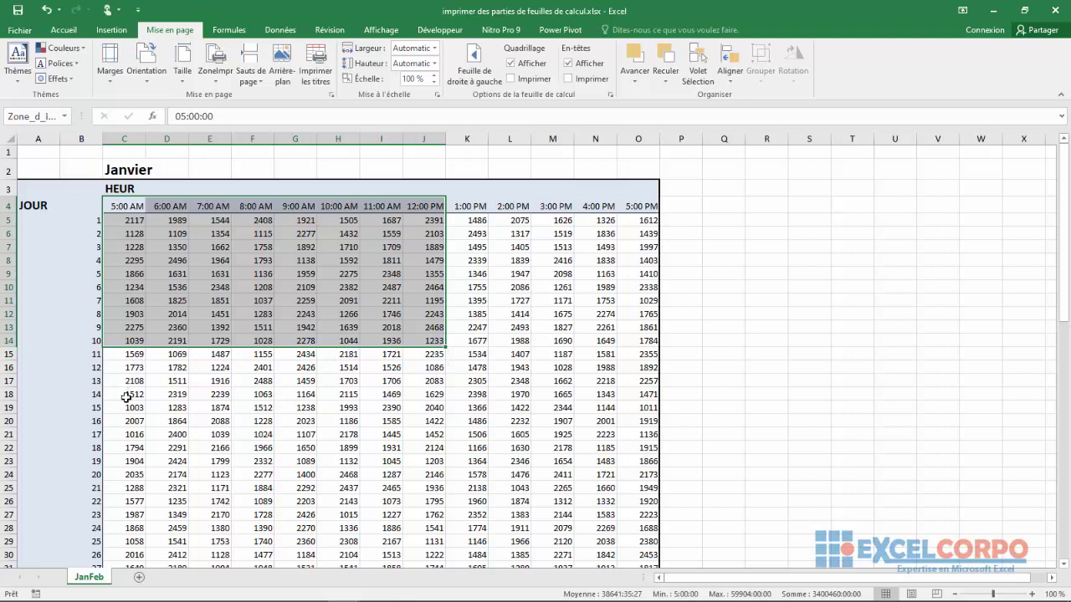
{"action": "left_click_drag", "start_coordinate": [125, 408], "coordinate": [308, 499], "text": "ctrl"}
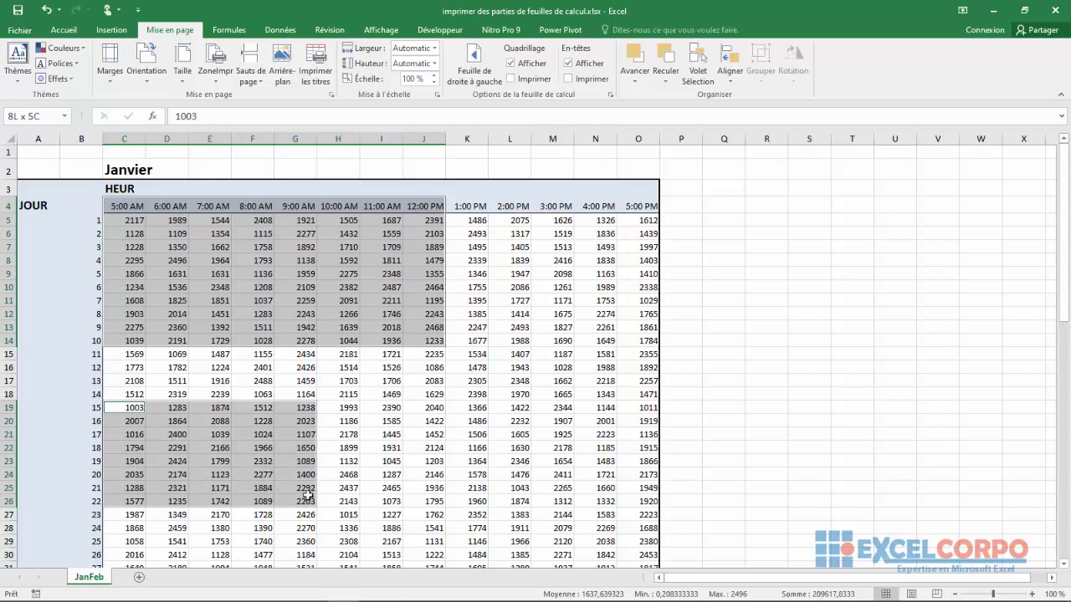
{"action": "mouse_move", "coordinate": [308, 498]}
{"action": "left_mouse_down", "text": "ctrl"}
{"action": "mouse_move", "coordinate": [309, 477]}
{"action": "mouse_move", "coordinate": [416, 475]}
{"action": "left_mouse_up", "text": "ctrl"}
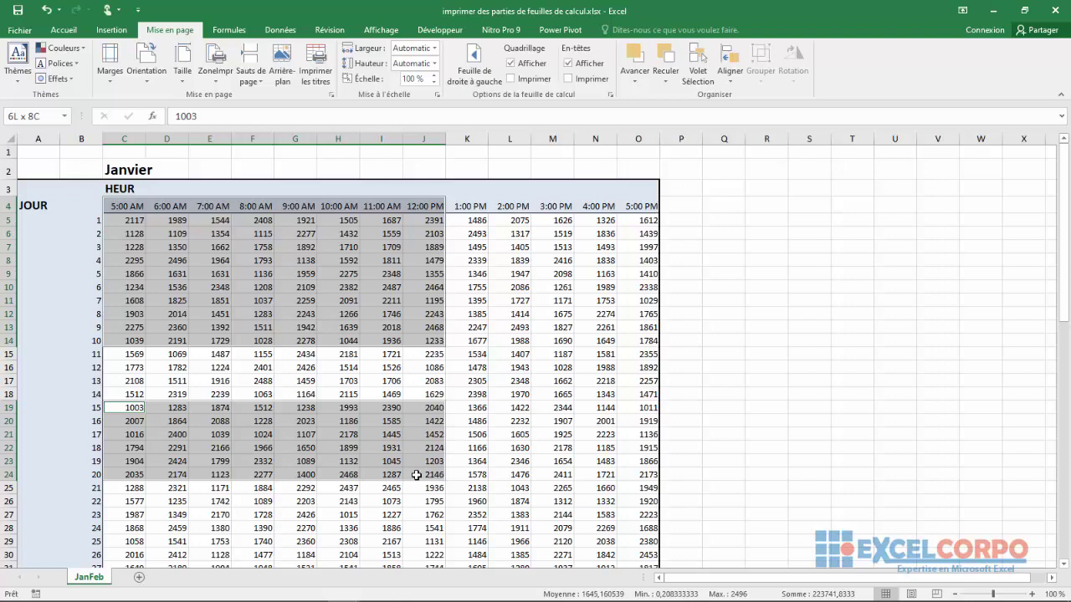
{"action": "left_click_drag", "start_coordinate": [416, 475], "coordinate": [416, 475], "text": "ctrl"}
{"action": "left_click", "coordinate": [224, 80]}
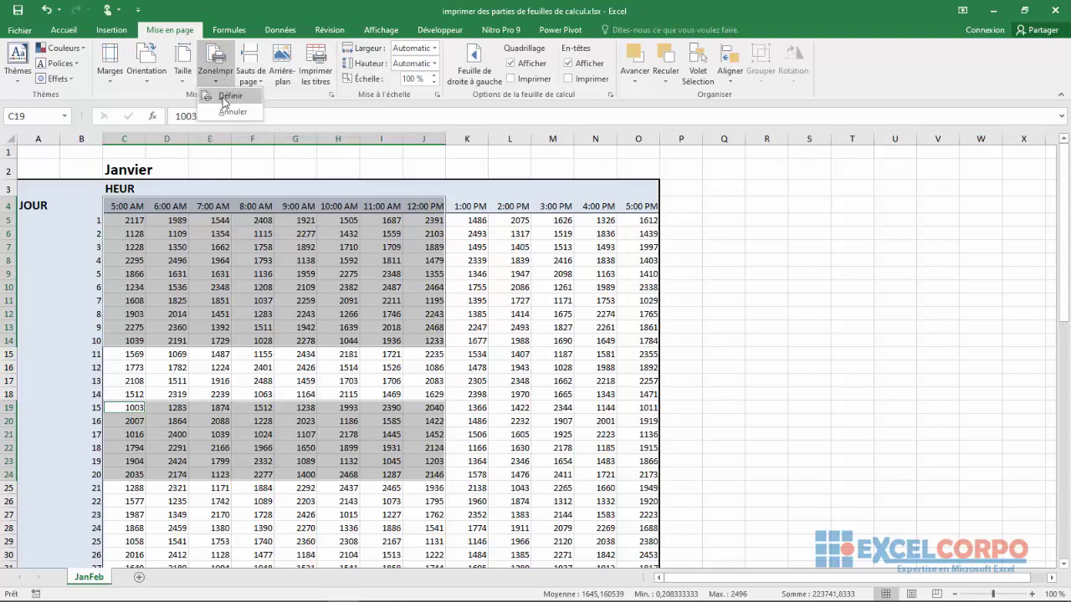
{"action": "left_click", "coordinate": [223, 97]}
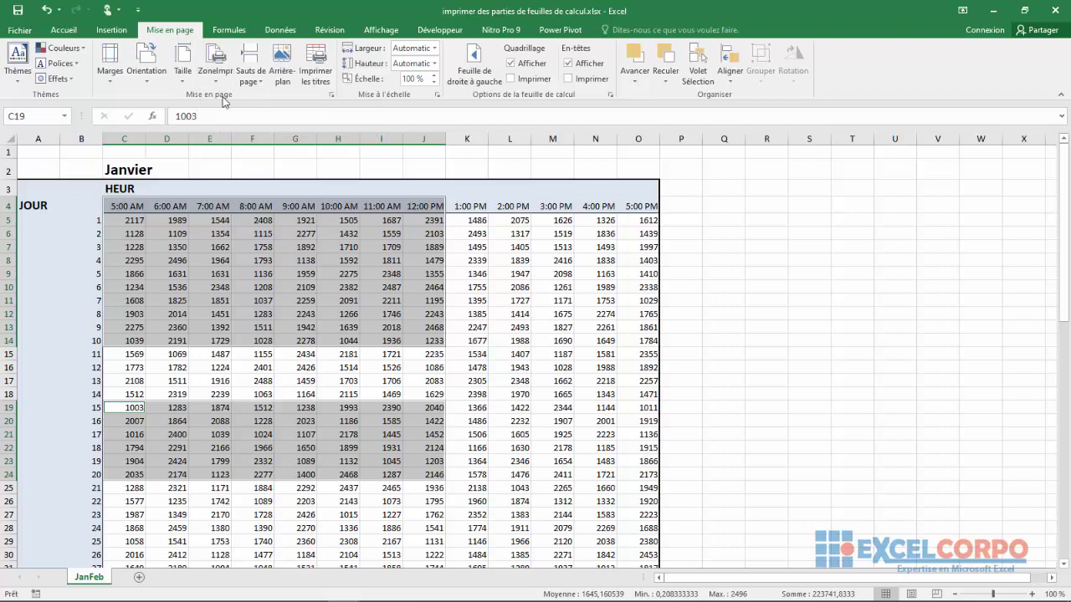
{"action": "left_click", "coordinate": [470, 383]}
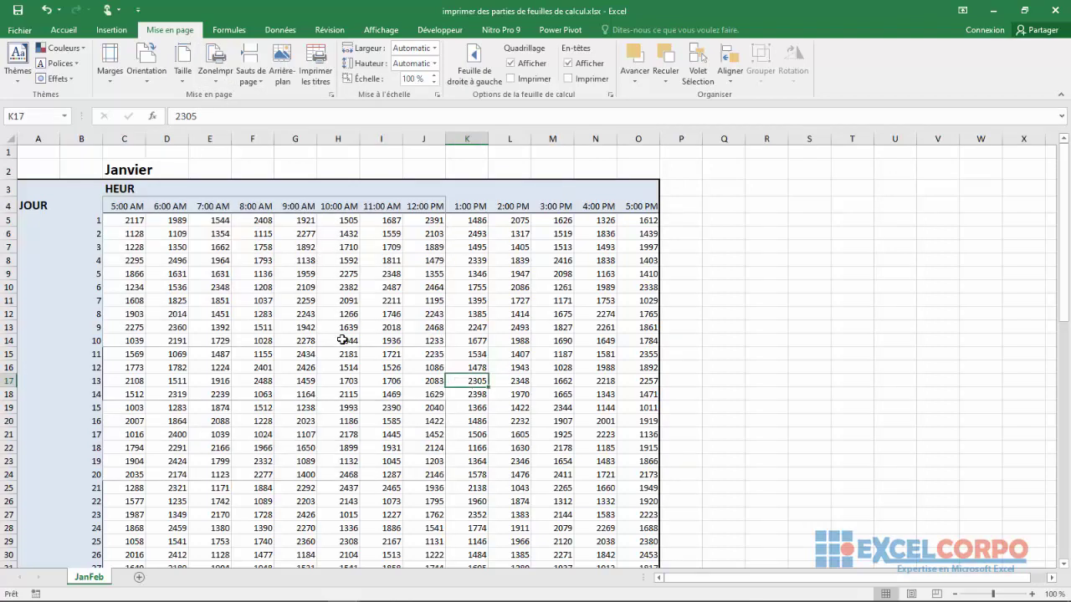
{"action": "left_click", "coordinate": [565, 369]}
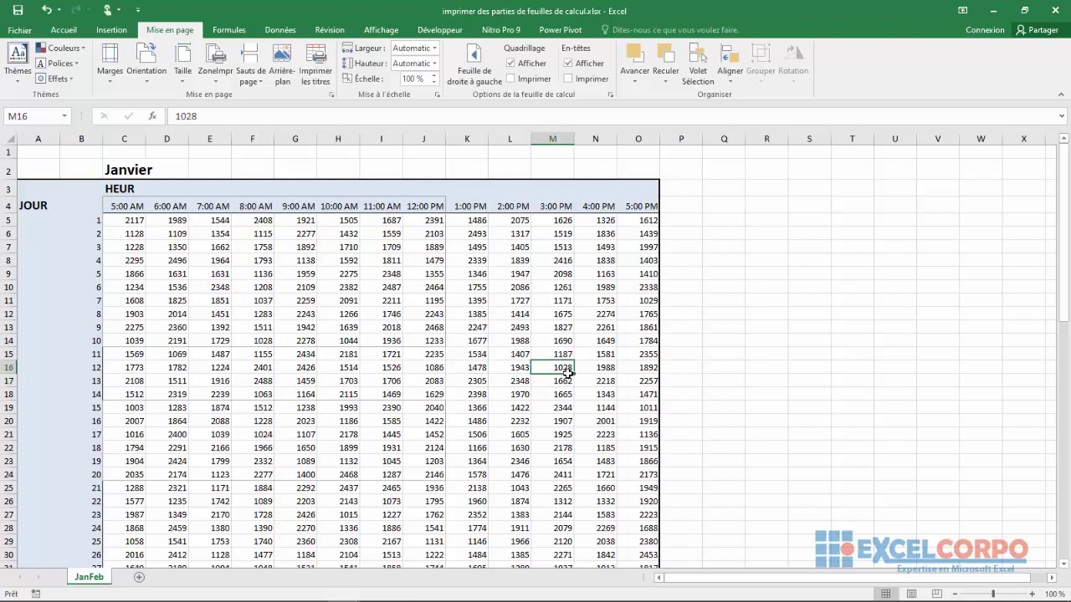
- Set the print scale to 85% and check both preview pages before returning to the sheet
{"action": "key", "text": "ctrl+p"}
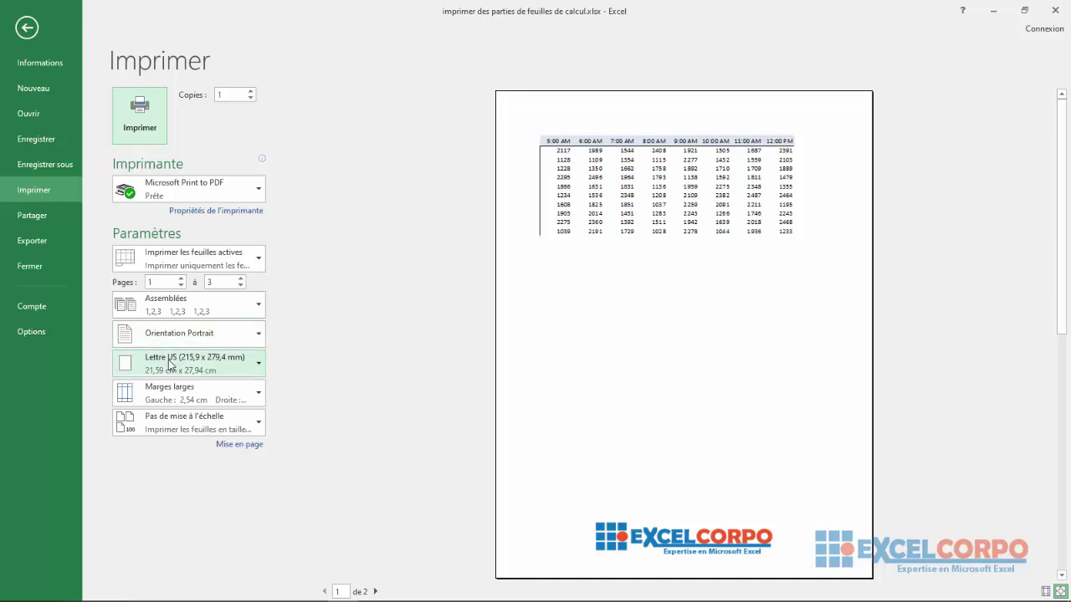
{"action": "left_click", "coordinate": [220, 449]}
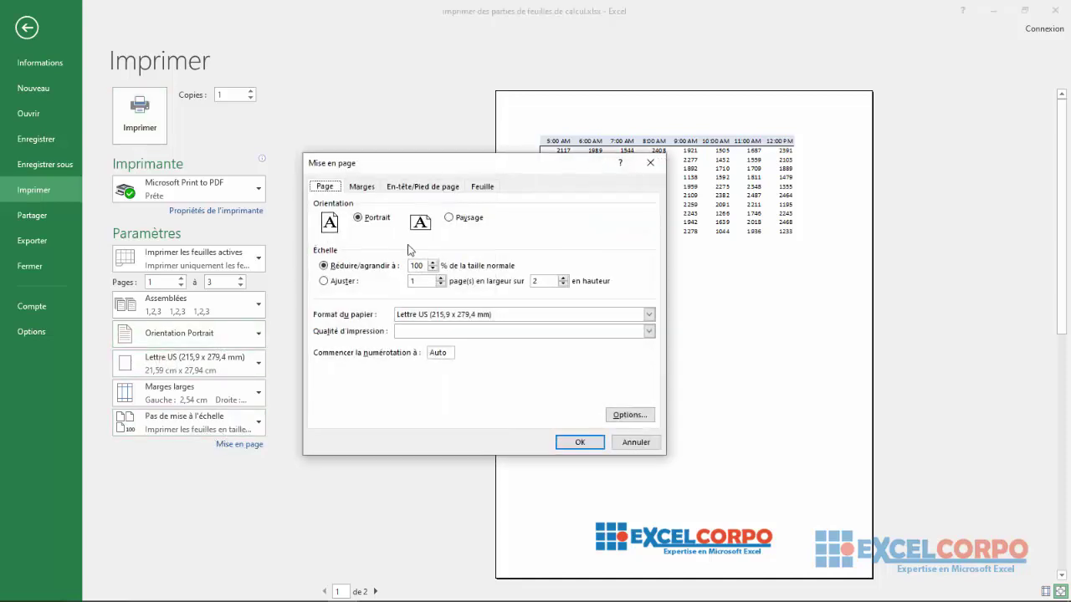
{"action": "double_click", "coordinate": [433, 269]}
{"action": "left_click", "coordinate": [433, 270]}
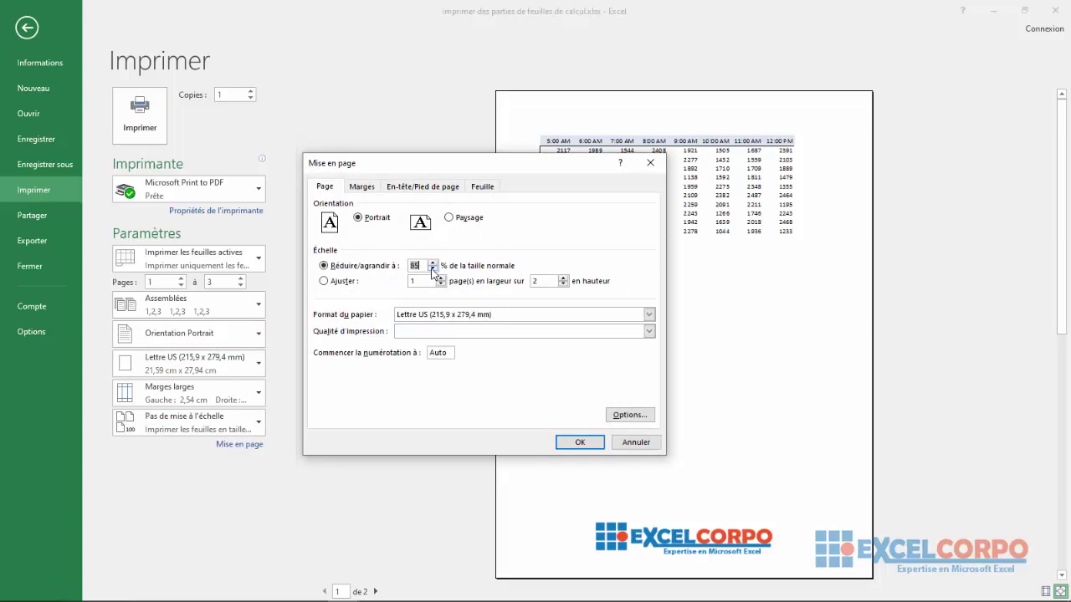
{"action": "left_click", "coordinate": [580, 444]}
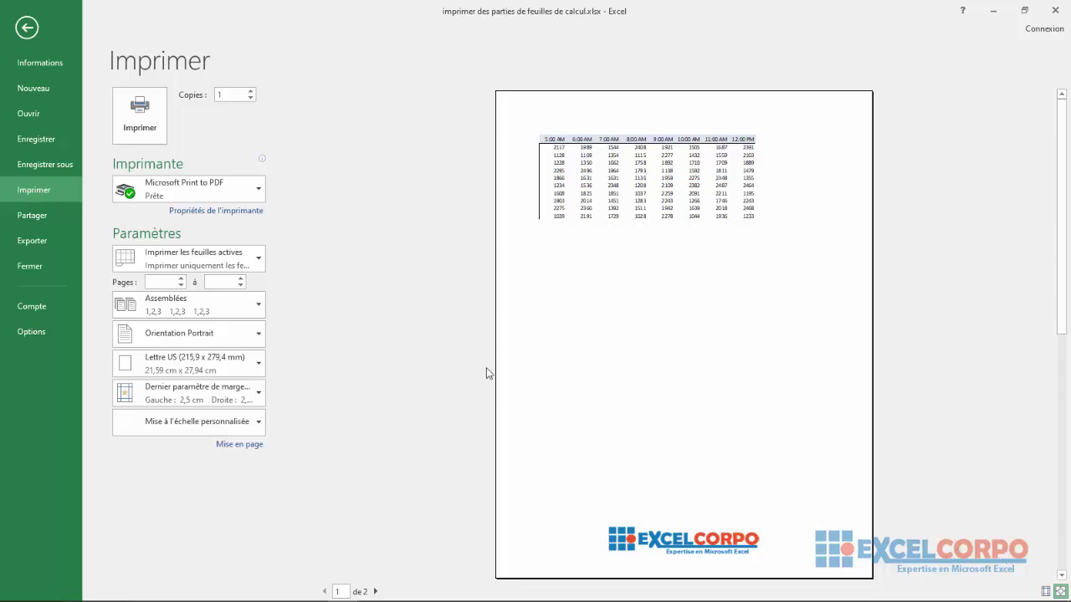
{"action": "left_click", "coordinate": [375, 592]}
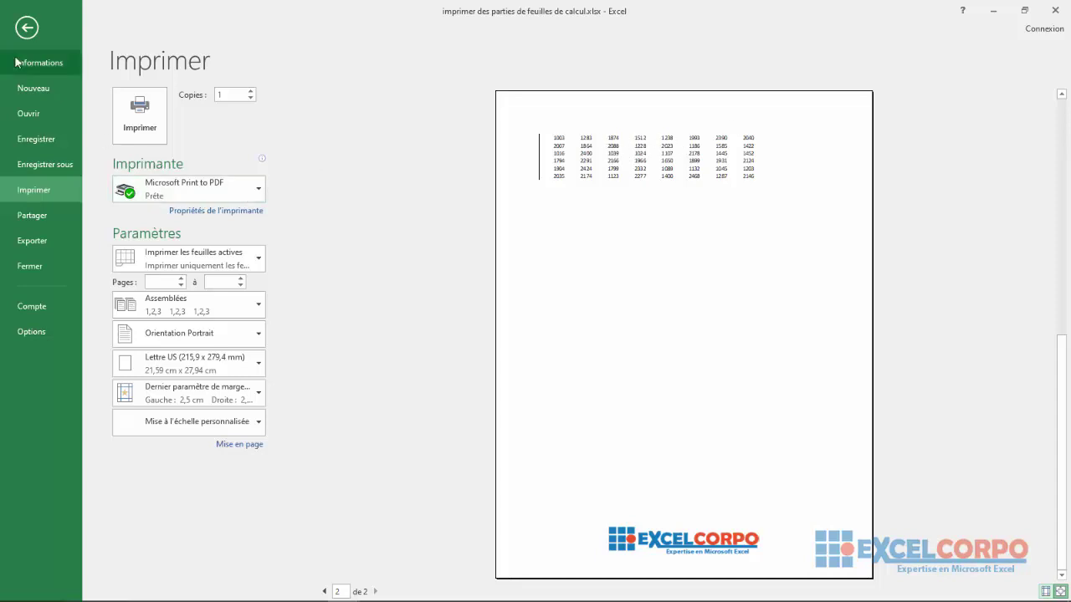
{"action": "left_click", "coordinate": [25, 27]}
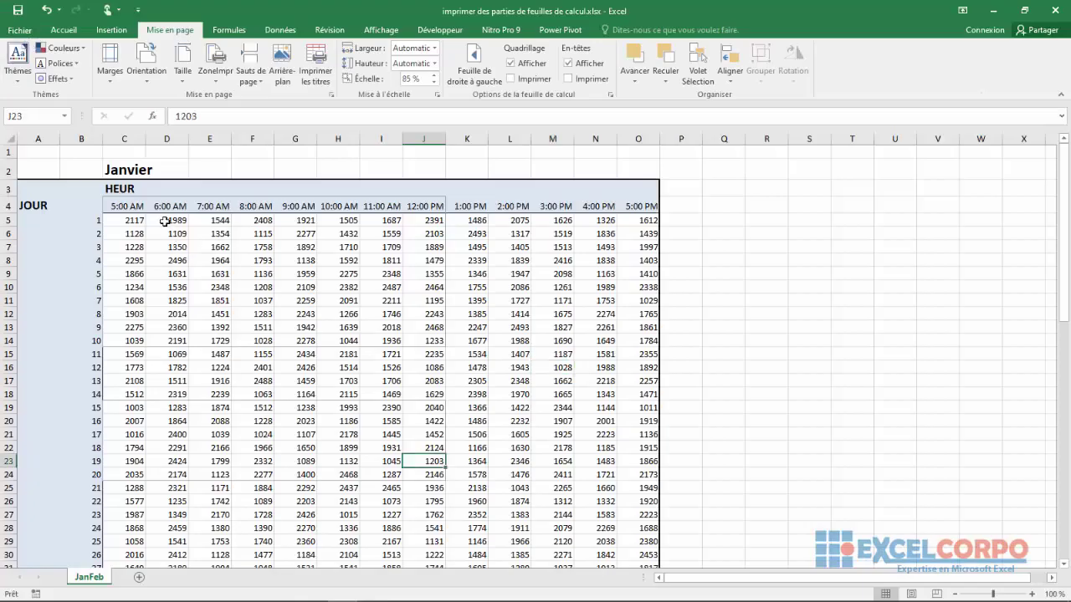
- Select the blocks starting at C4, C19 and C29 together and define them as the print area
{"action": "left_click_drag", "start_coordinate": [127, 206], "coordinate": [430, 329]}
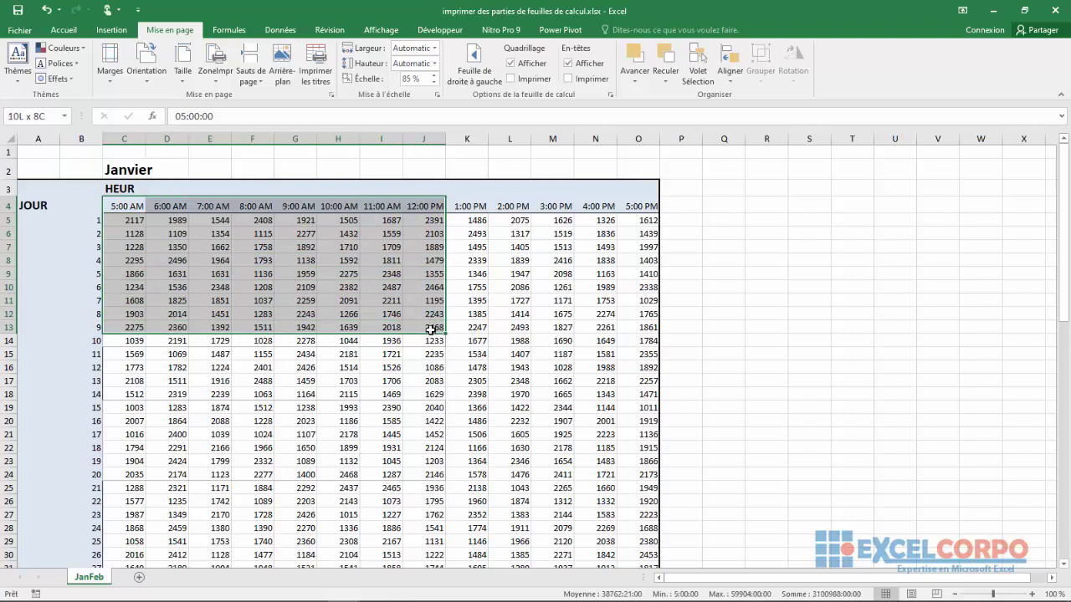
{"action": "left_click_drag", "start_coordinate": [430, 329], "coordinate": [428, 333]}
{"action": "left_click_drag", "start_coordinate": [127, 409], "coordinate": [424, 472], "text": "ctrl"}
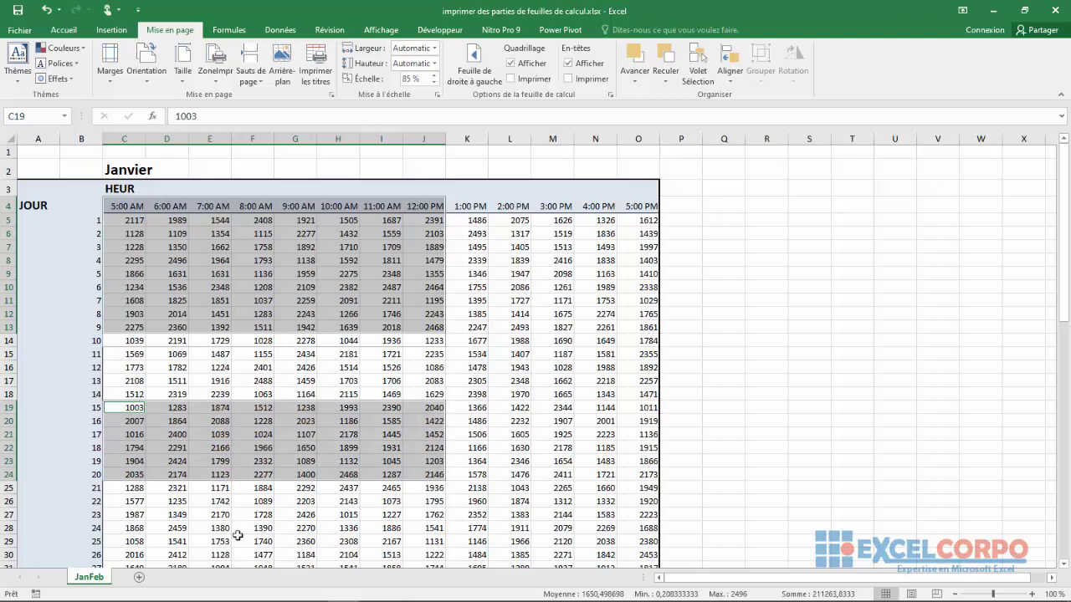
{"action": "mouse_move", "coordinate": [125, 541]}
{"action": "left_mouse_down", "text": "ctrl"}
{"action": "mouse_move", "coordinate": [371, 577]}
{"action": "mouse_move", "coordinate": [402, 525]}
{"action": "mouse_move", "coordinate": [419, 528]}
{"action": "left_mouse_up", "text": "ctrl"}
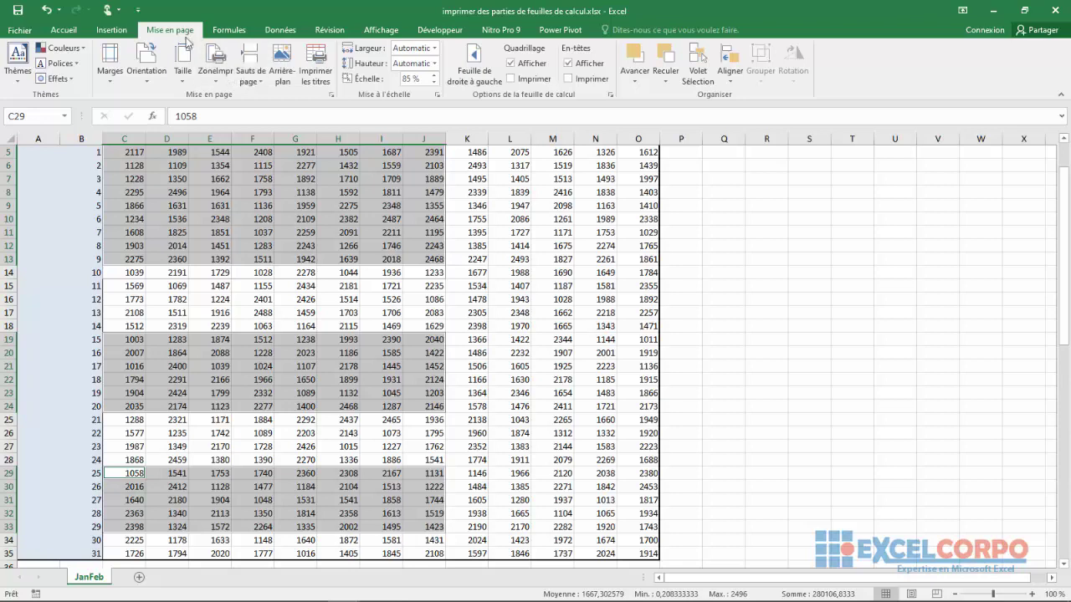
{"action": "left_click", "coordinate": [216, 73]}
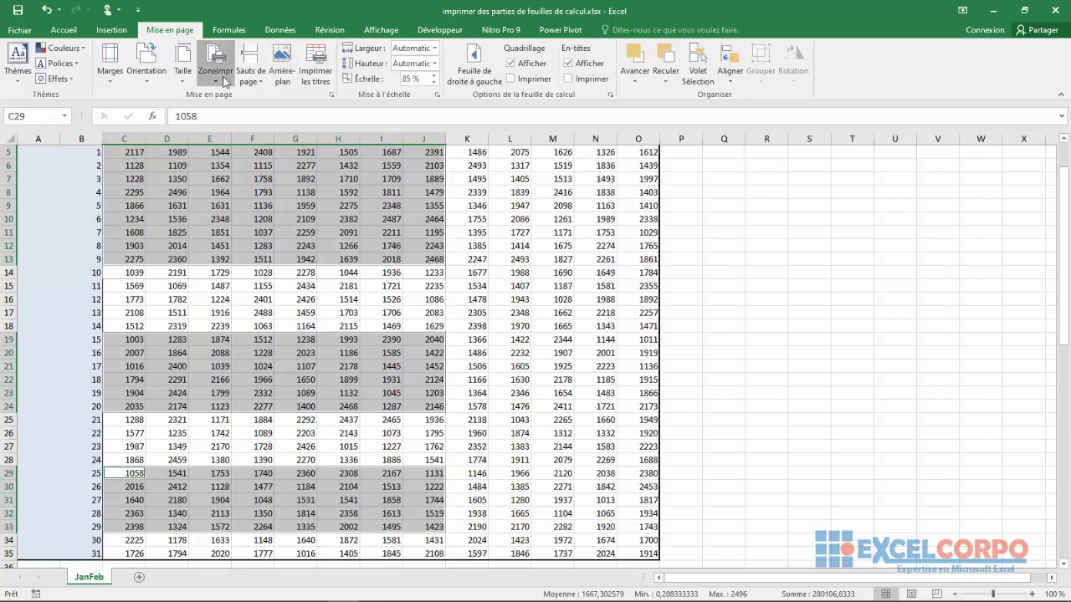
{"action": "left_click", "coordinate": [223, 99]}
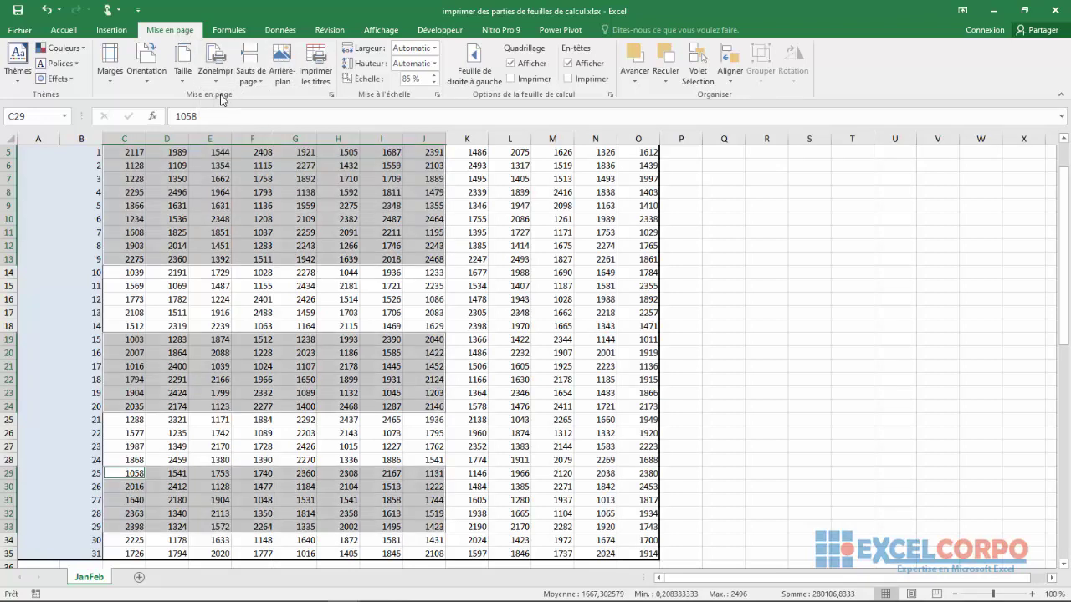
{"action": "left_click", "coordinate": [197, 235]}
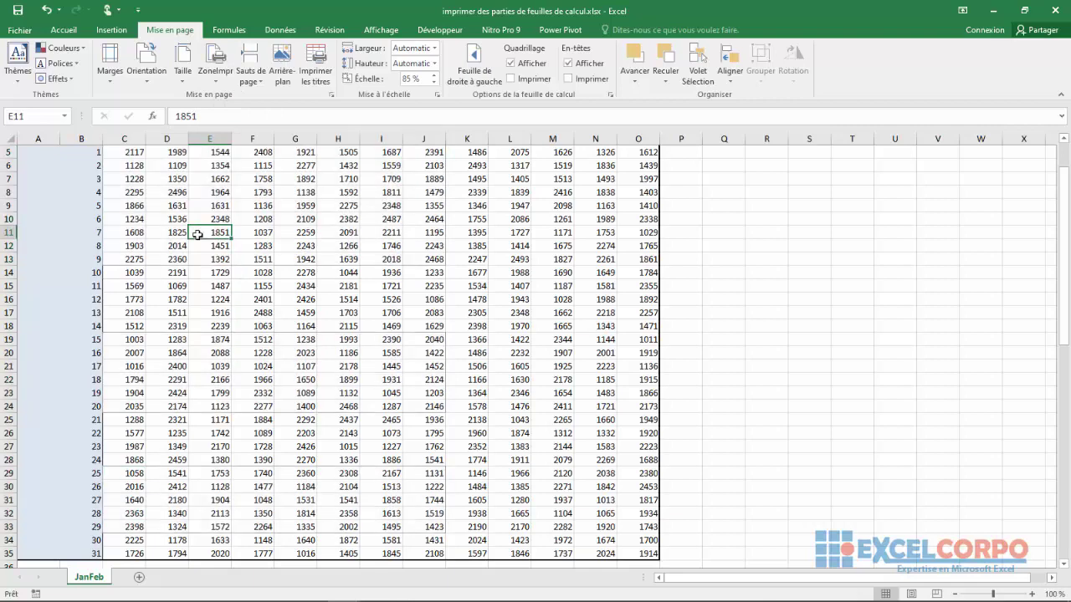
{"action": "key", "text": "ctrl+p"}
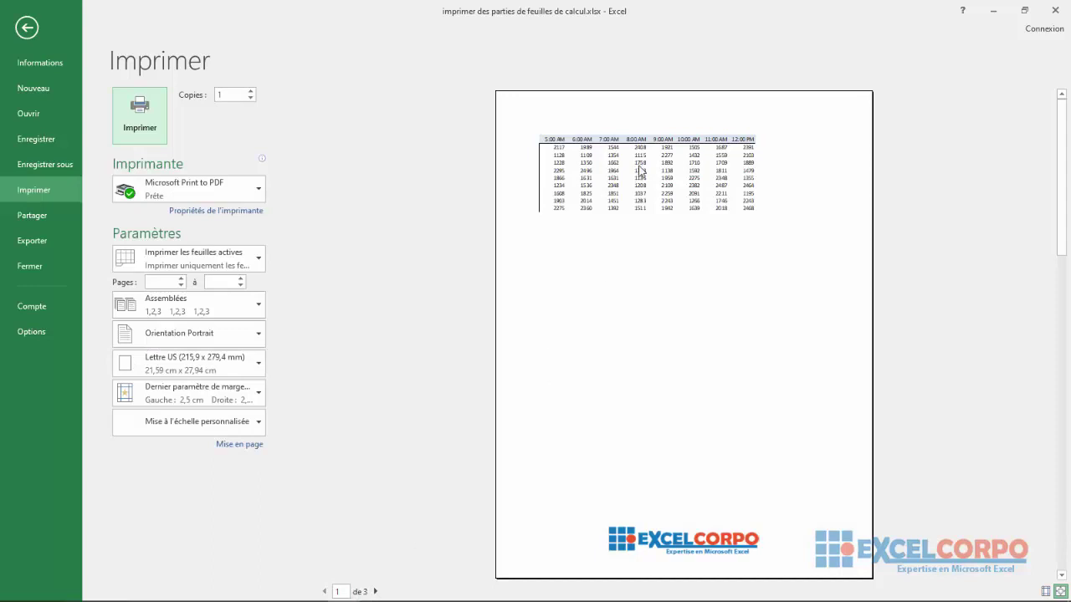
{"action": "mouse_move", "coordinate": [358, 598]}
{"action": "left_click", "coordinate": [375, 591]}
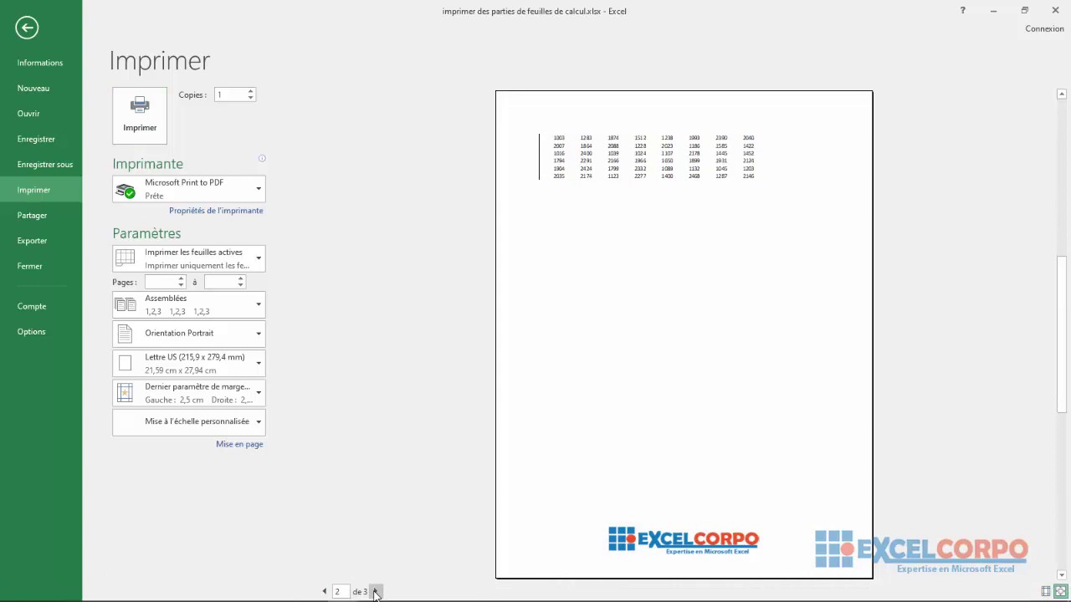
{"action": "left_click", "coordinate": [374, 591]}
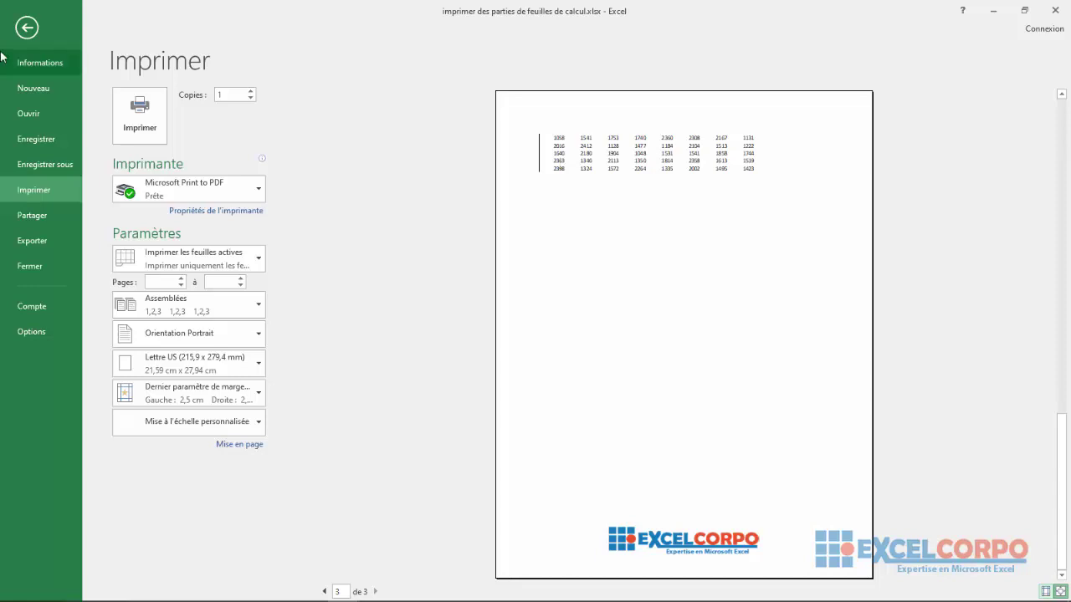
{"action": "left_click", "coordinate": [27, 27]}
{"action": "left_click", "coordinate": [345, 231]}
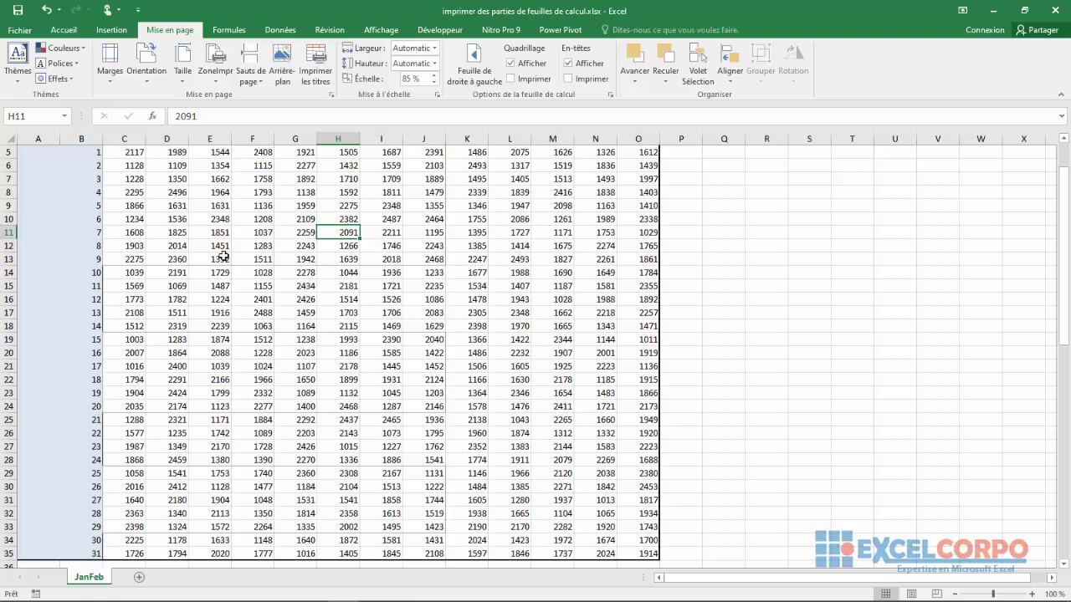
- Clear the JanFeb print area with Zone d'impression > Annuler and return to the sheet's top
{"action": "left_click", "coordinate": [205, 285]}
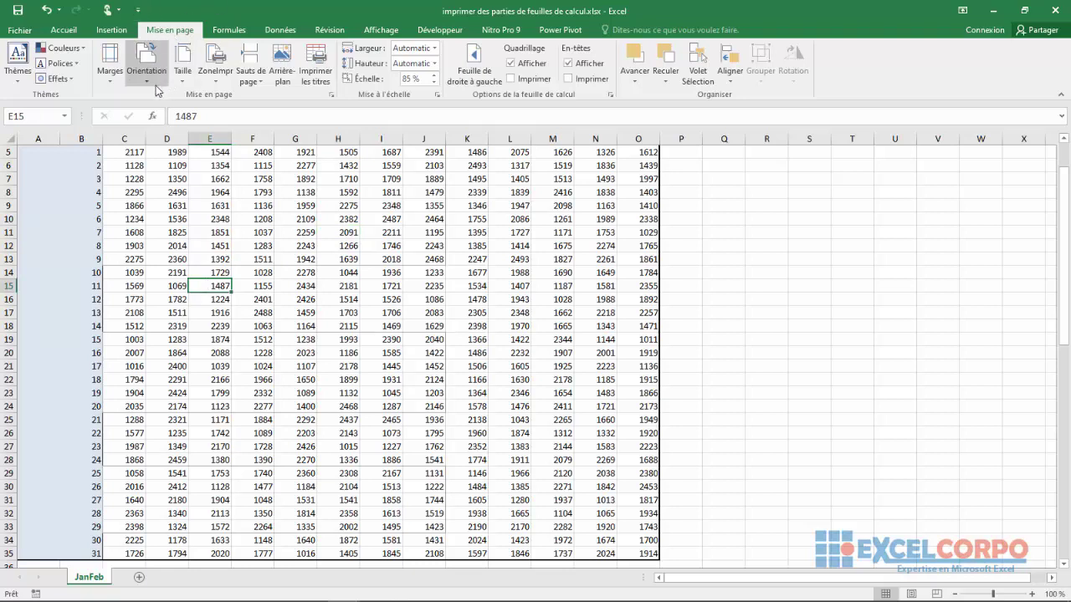
{"action": "left_click", "coordinate": [214, 77]}
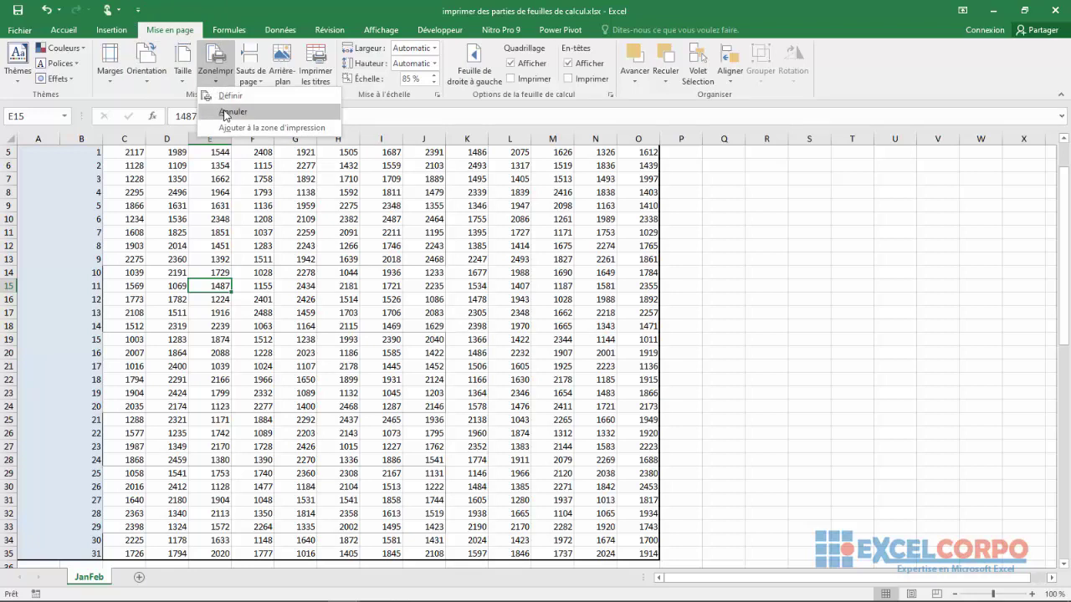
{"action": "left_click", "coordinate": [223, 113]}
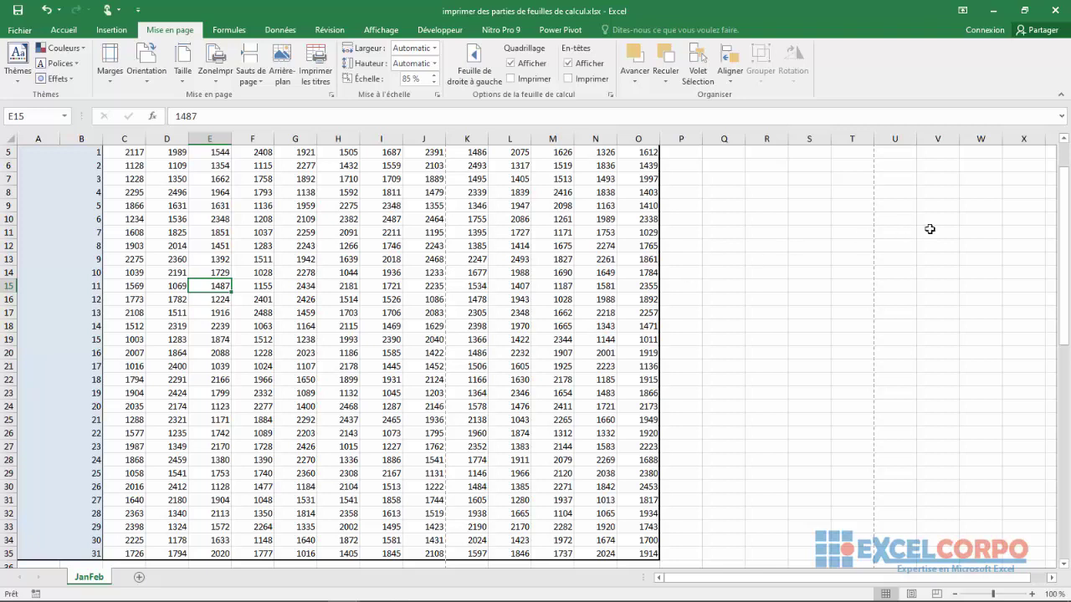
{"action": "left_click_drag", "start_coordinate": [1062, 247], "coordinate": [1065, 216]}
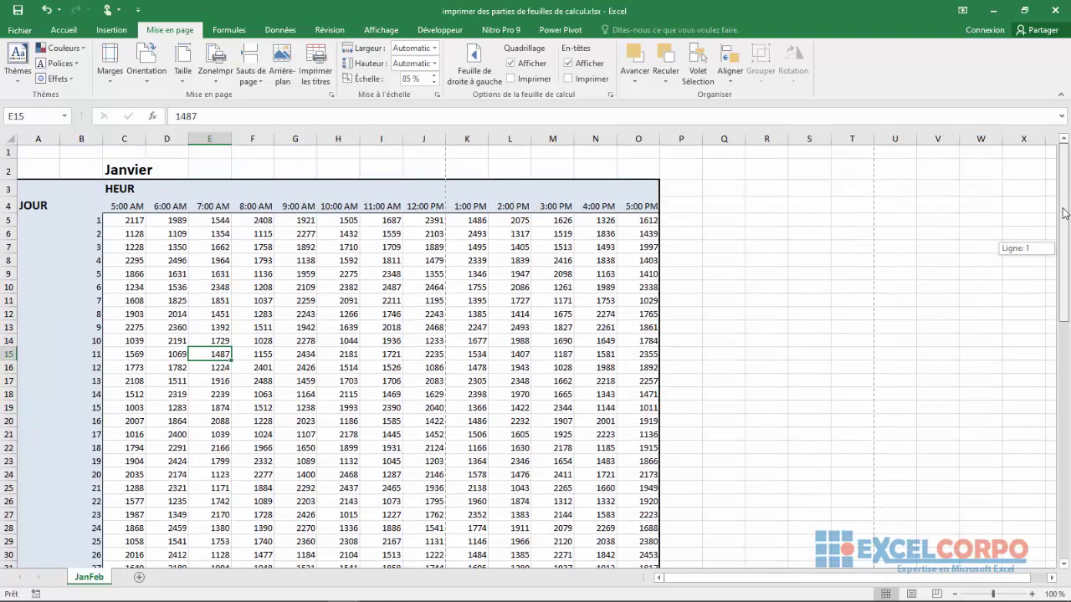
{"action": "left_click_drag", "start_coordinate": [1065, 214], "coordinate": [1066, 248]}
{"action": "left_click", "coordinate": [562, 294]}
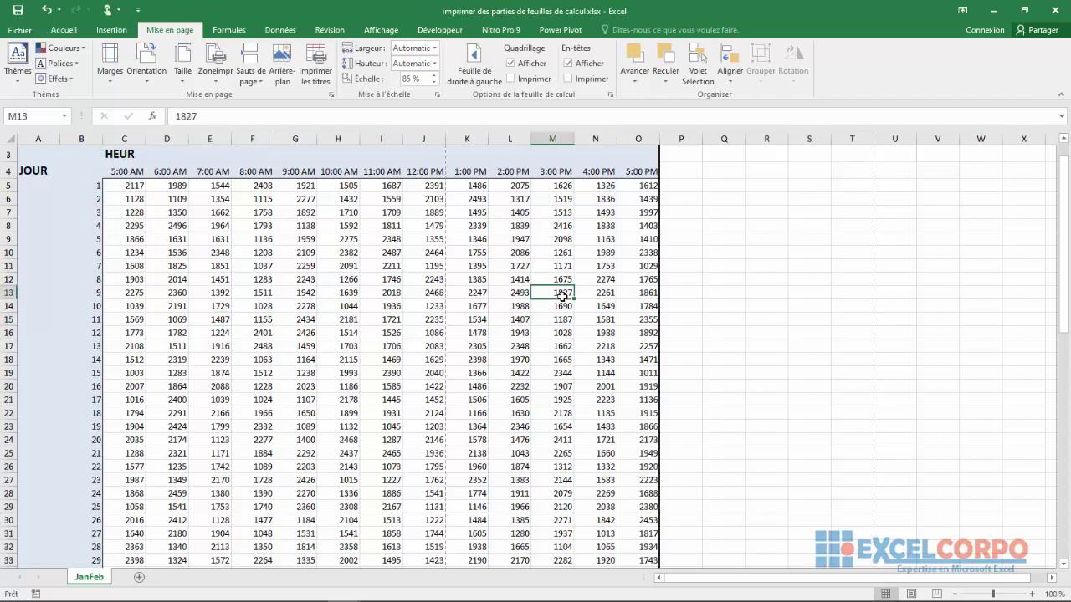
{"action": "key", "text": "ctrl+p"}
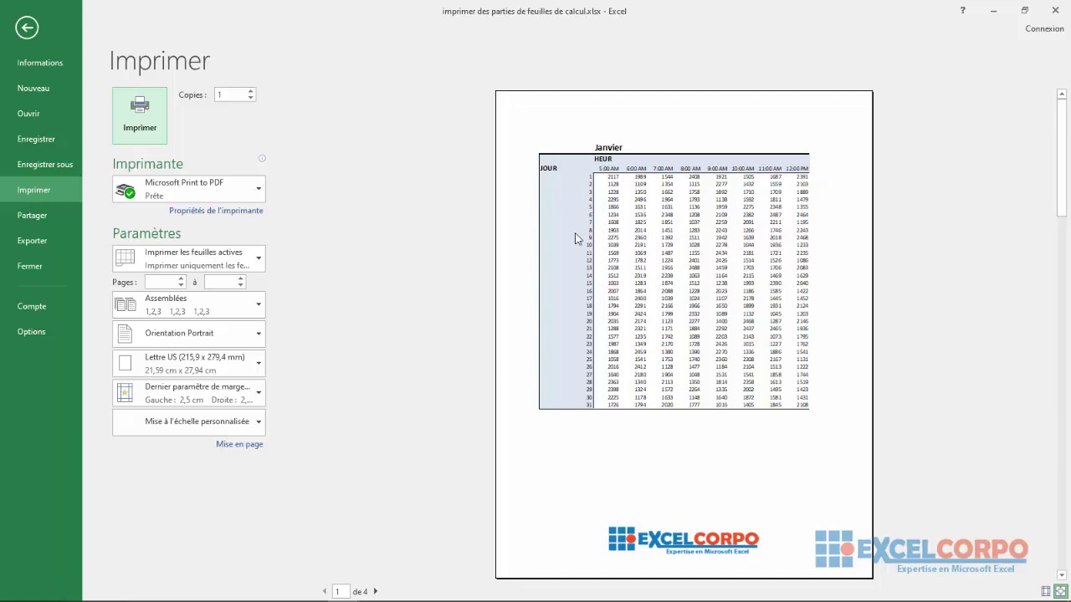
{"action": "left_click", "coordinate": [27, 27]}
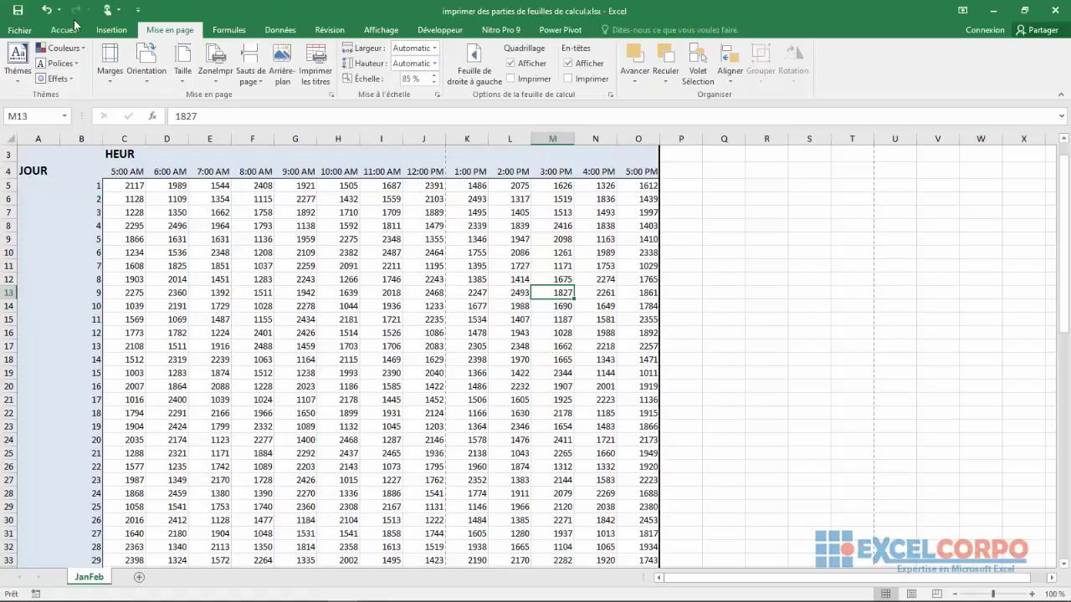
{"action": "left_click", "coordinate": [330, 193]}
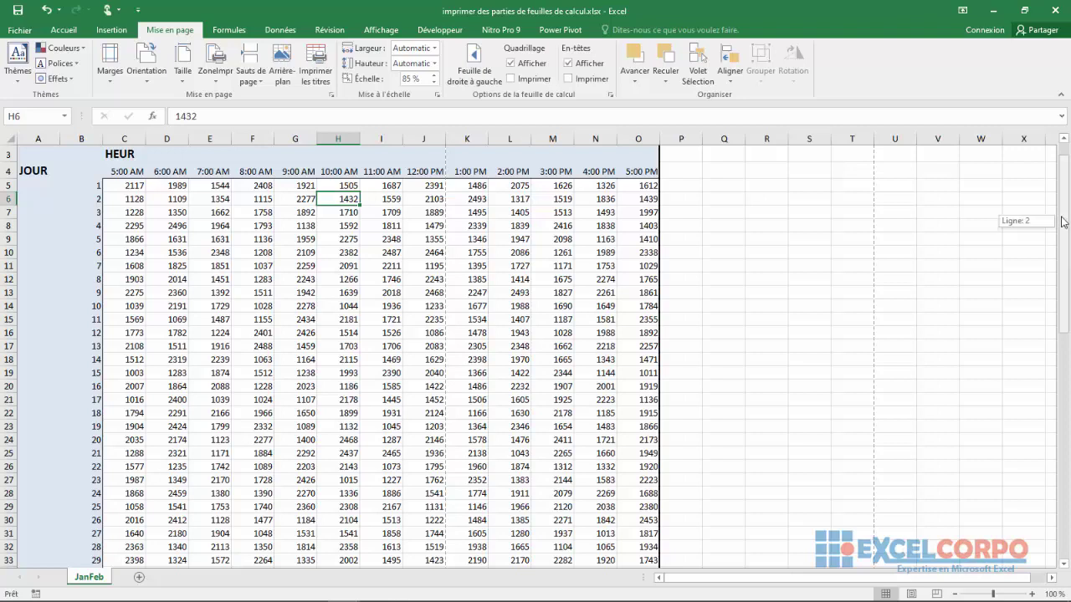
- In the Marges settings, tick Horizontalement and Verticalement under Centrer sur la page and confirm
{"action": "left_click_drag", "start_coordinate": [1063, 227], "coordinate": [1062, 215]}
{"action": "left_click", "coordinate": [463, 284]}
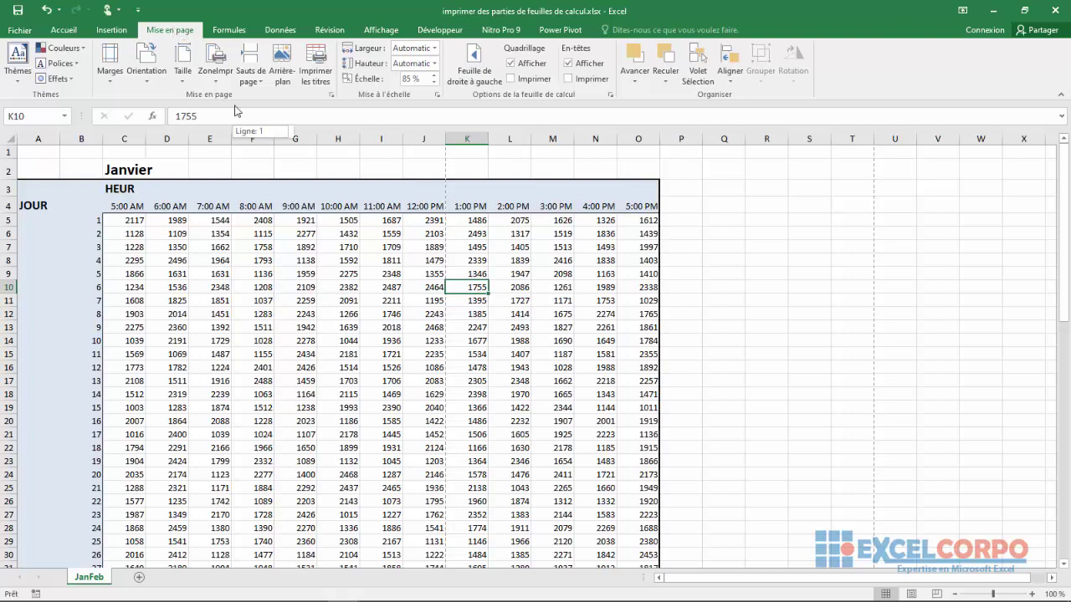
{"action": "left_click", "coordinate": [331, 96]}
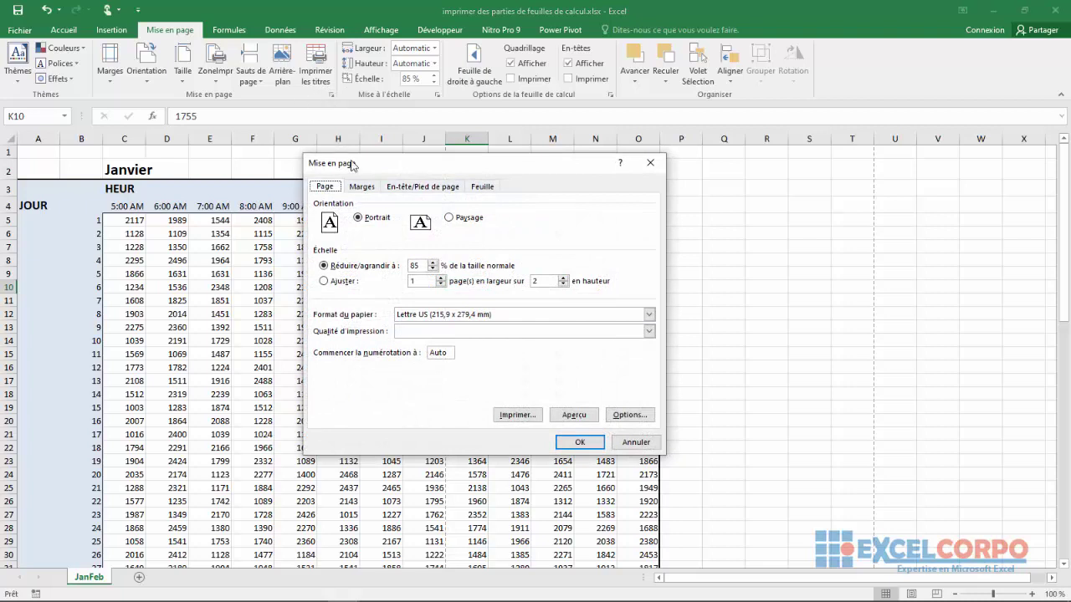
{"action": "left_click", "coordinate": [360, 188]}
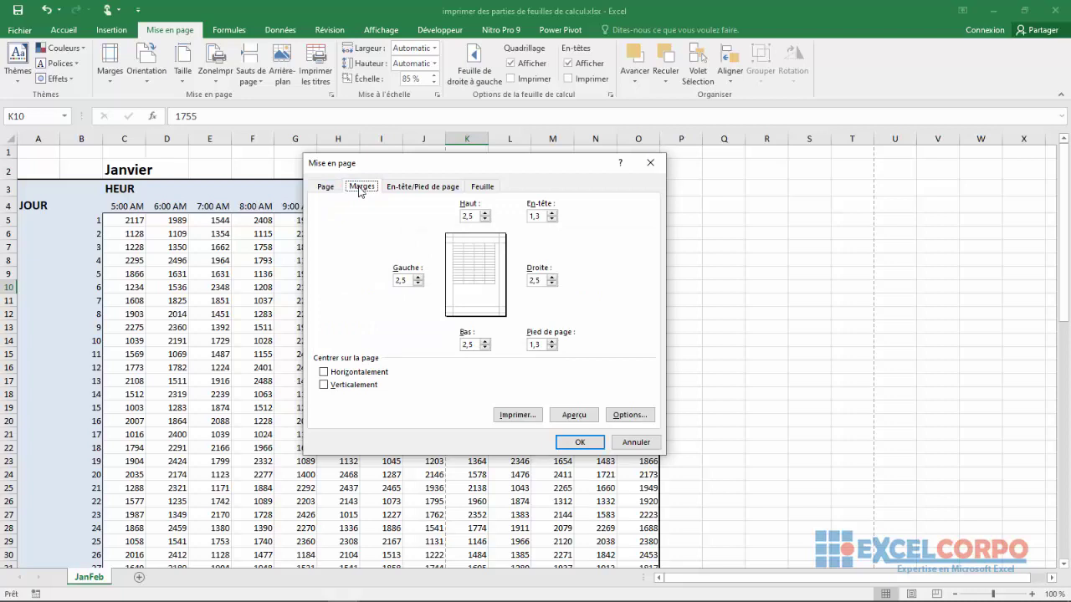
{"action": "left_click", "coordinate": [325, 373]}
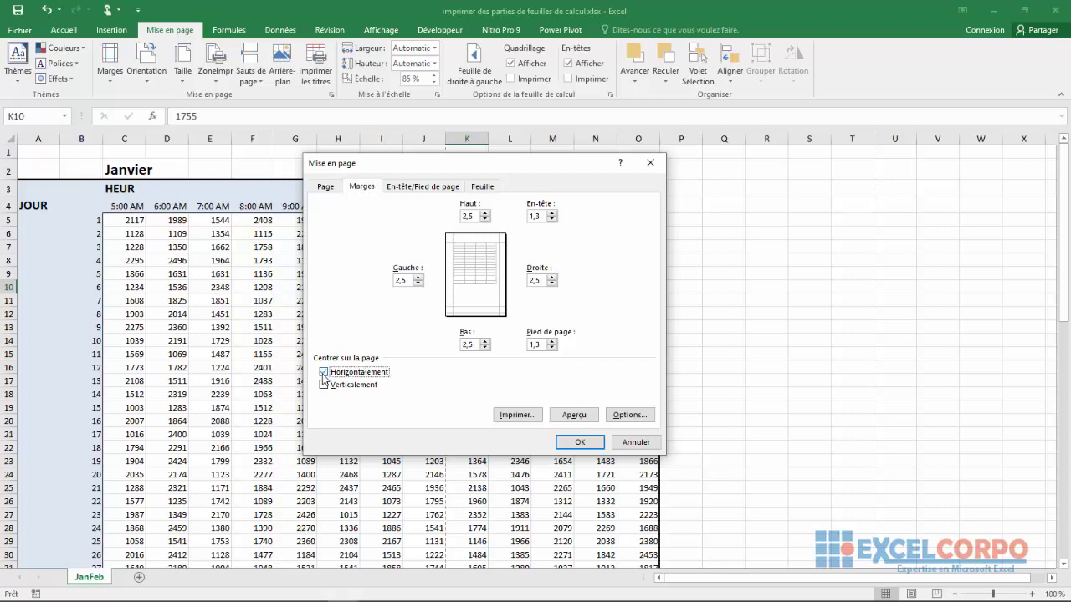
{"action": "left_click", "coordinate": [323, 385]}
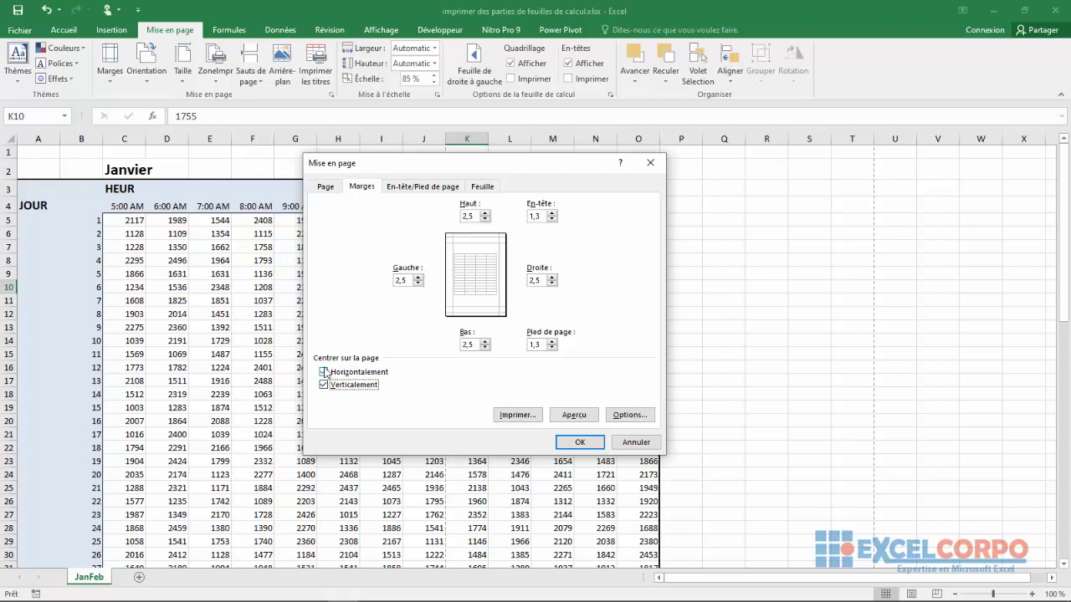
{"action": "left_click", "coordinate": [326, 374]}
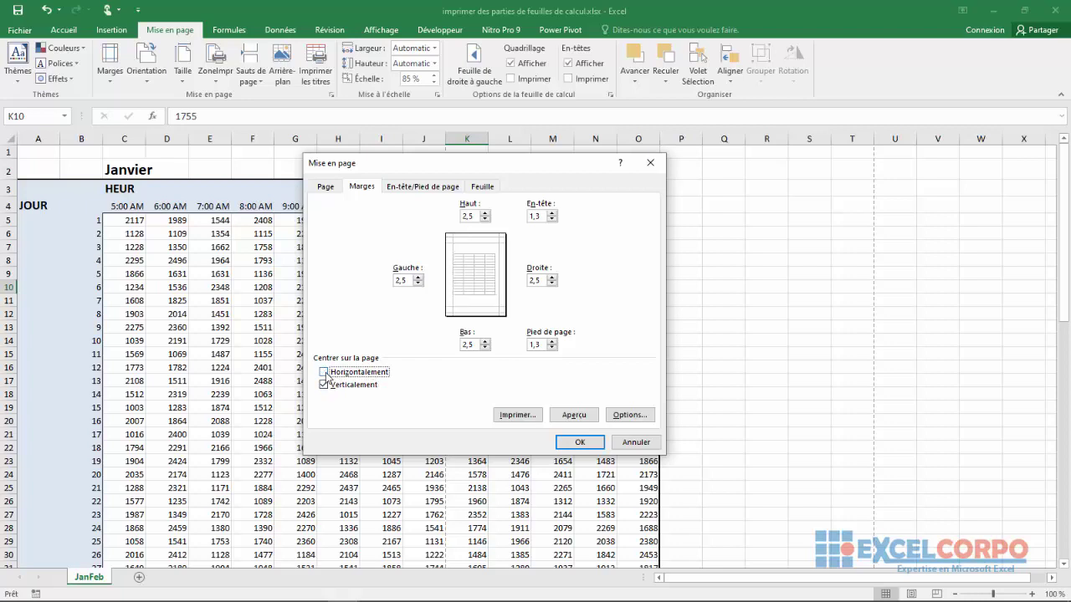
{"action": "left_click", "coordinate": [324, 386]}
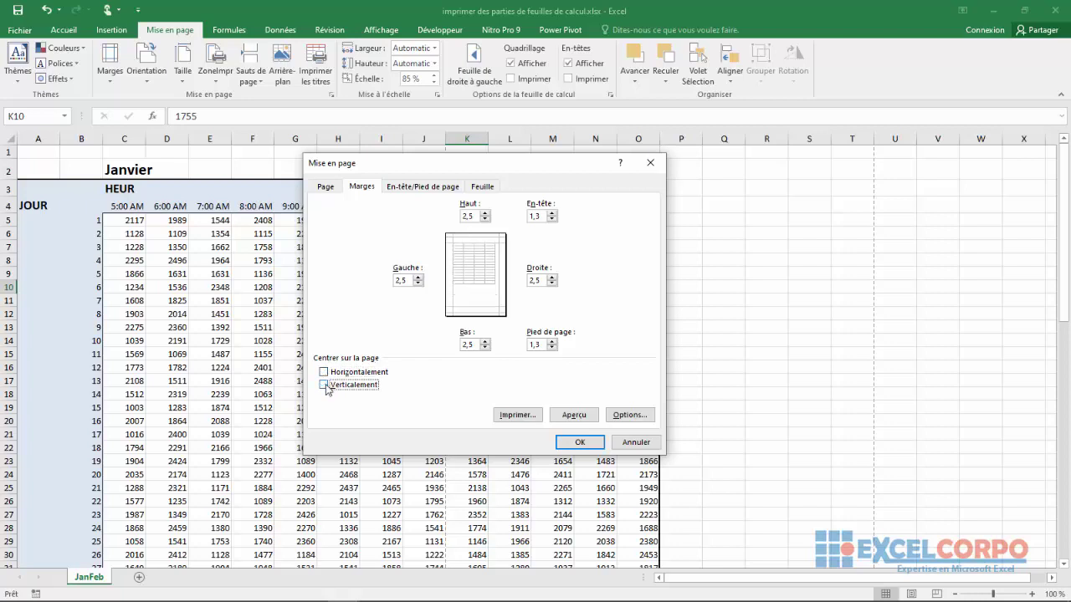
{"action": "left_click", "coordinate": [325, 372]}
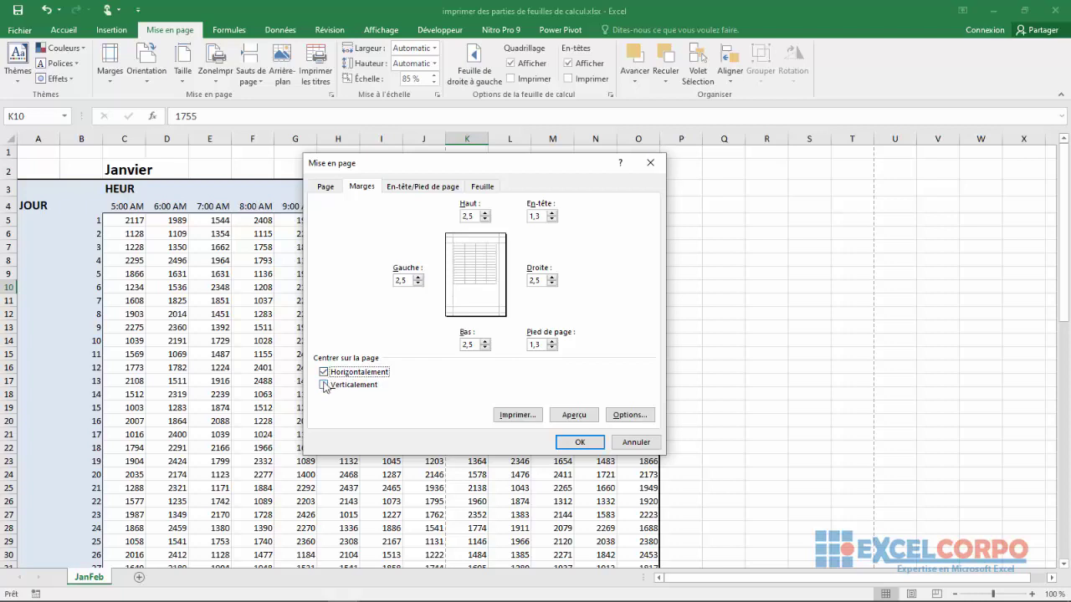
{"action": "left_click", "coordinate": [324, 386]}
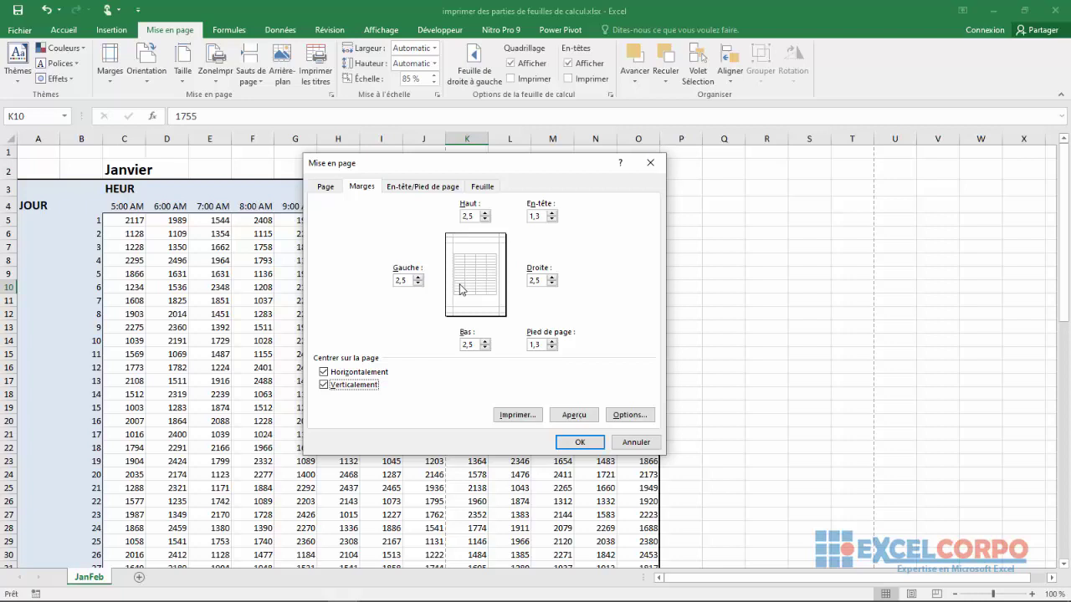
{"action": "left_click", "coordinate": [578, 443]}
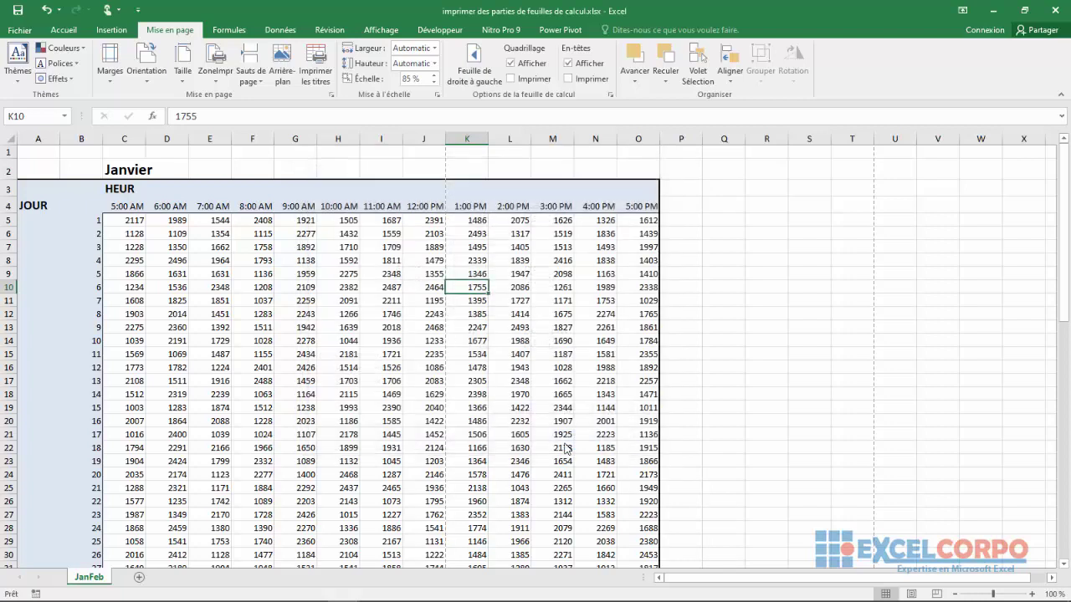
{"action": "key", "text": "ctrl+p"}
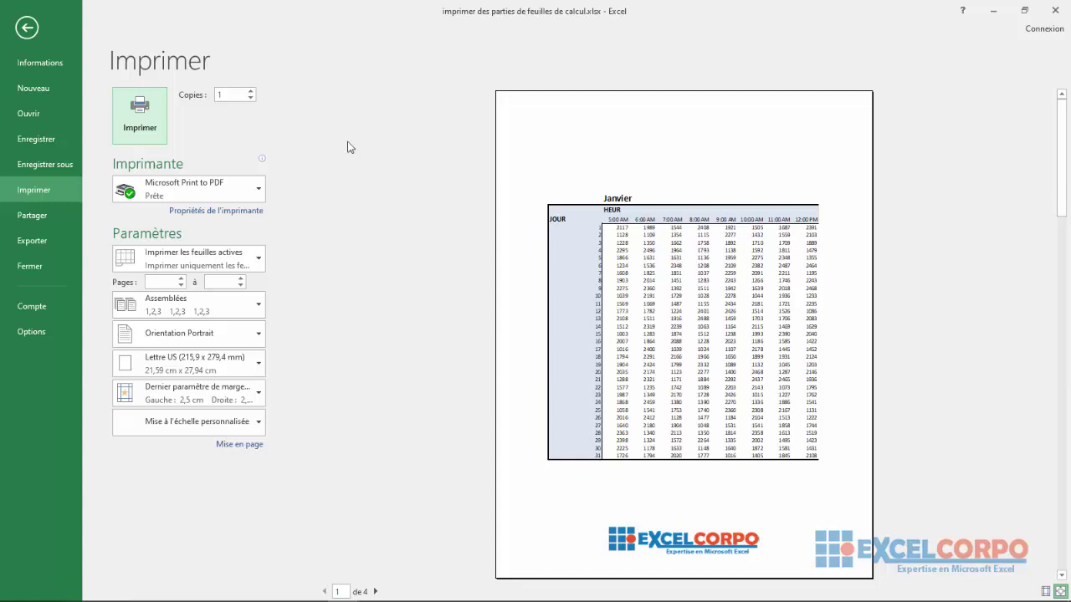
{"action": "left_click", "coordinate": [26, 31]}
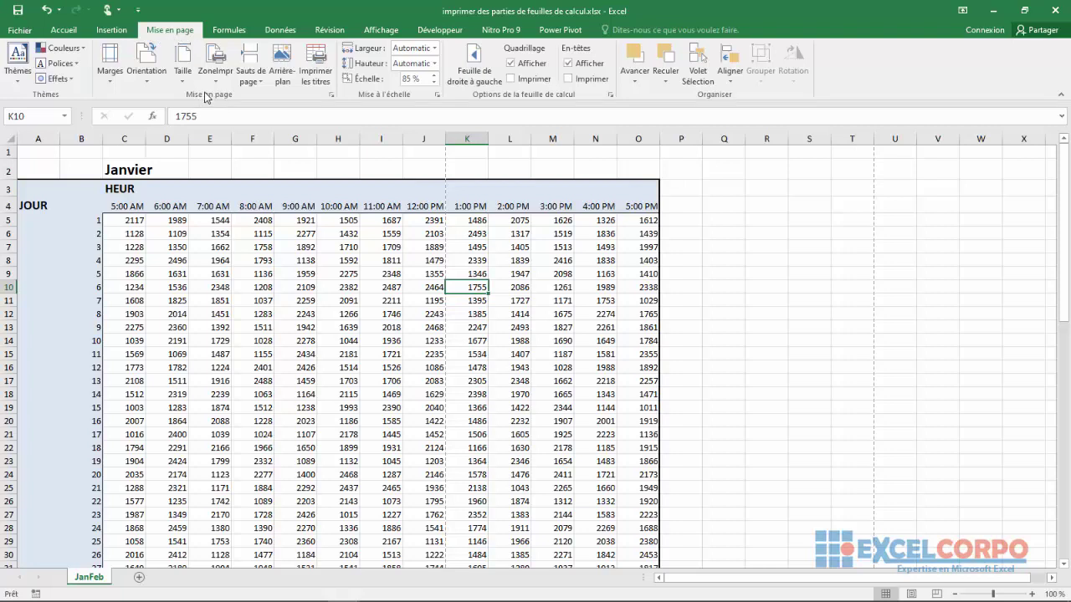
- Set Colonnes à répéter à gauche to columns C:E, then view the print preview
{"action": "left_click", "coordinate": [315, 77]}
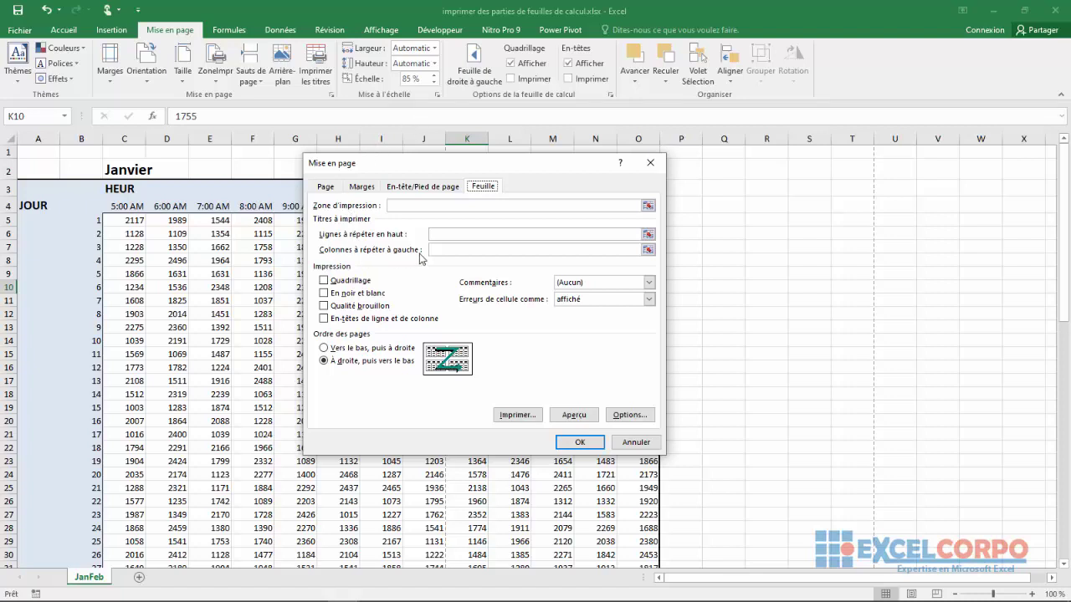
{"action": "left_click", "coordinate": [646, 251]}
{"action": "left_click", "coordinate": [646, 250]}
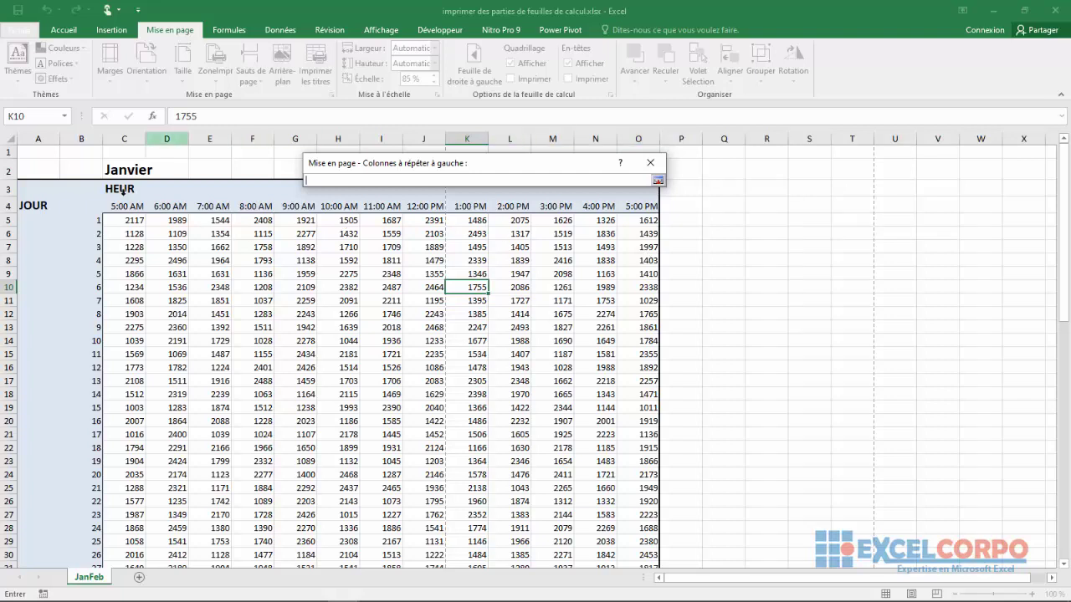
{"action": "left_click_drag", "start_coordinate": [119, 203], "coordinate": [193, 210]}
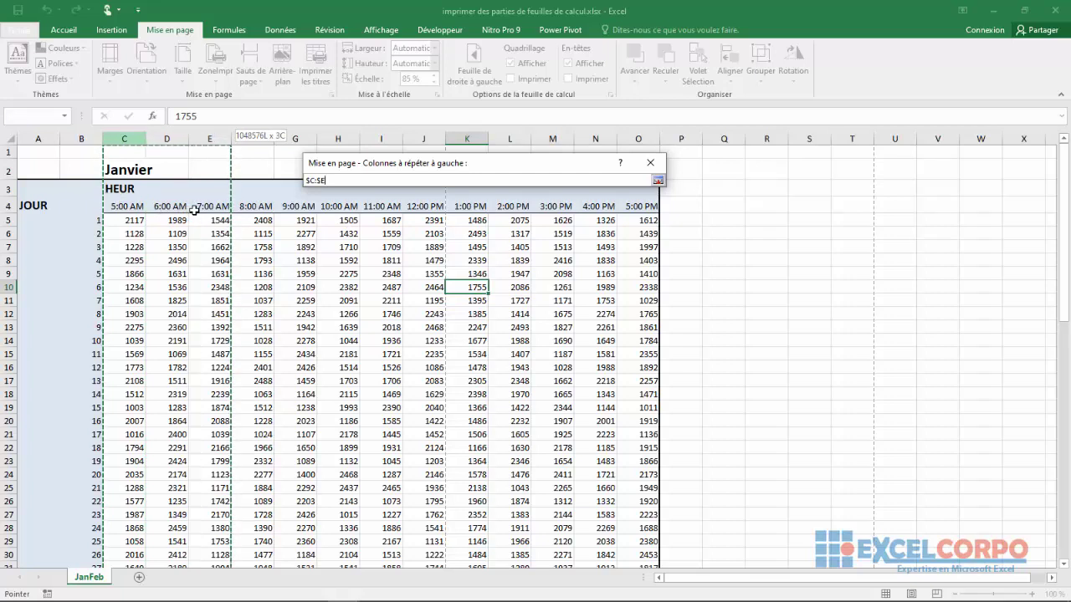
{"action": "left_click_drag", "start_coordinate": [193, 210], "coordinate": [193, 210]}
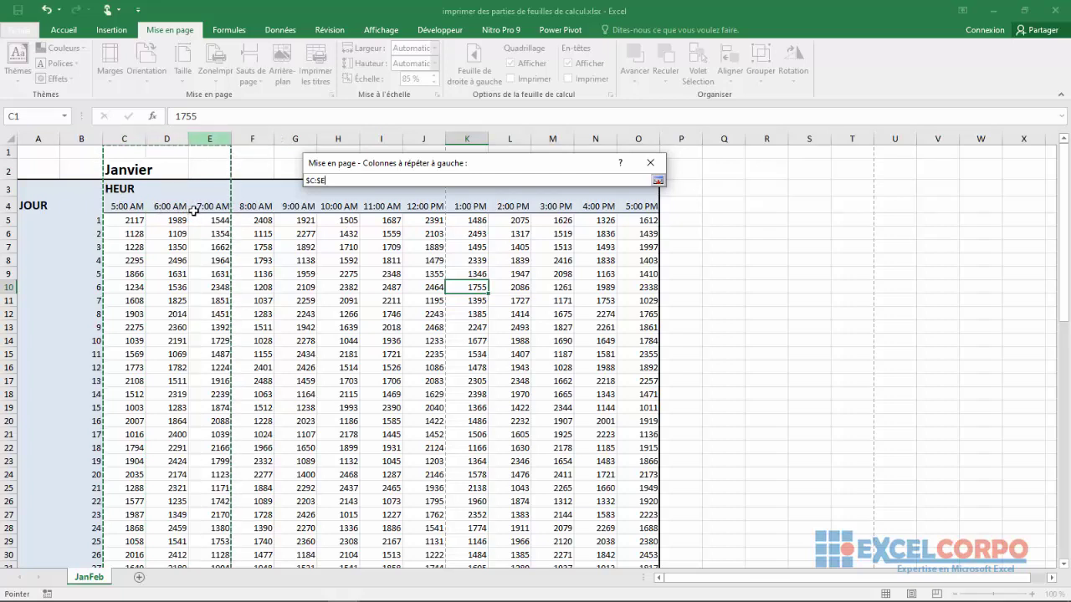
{"action": "left_click", "coordinate": [659, 181]}
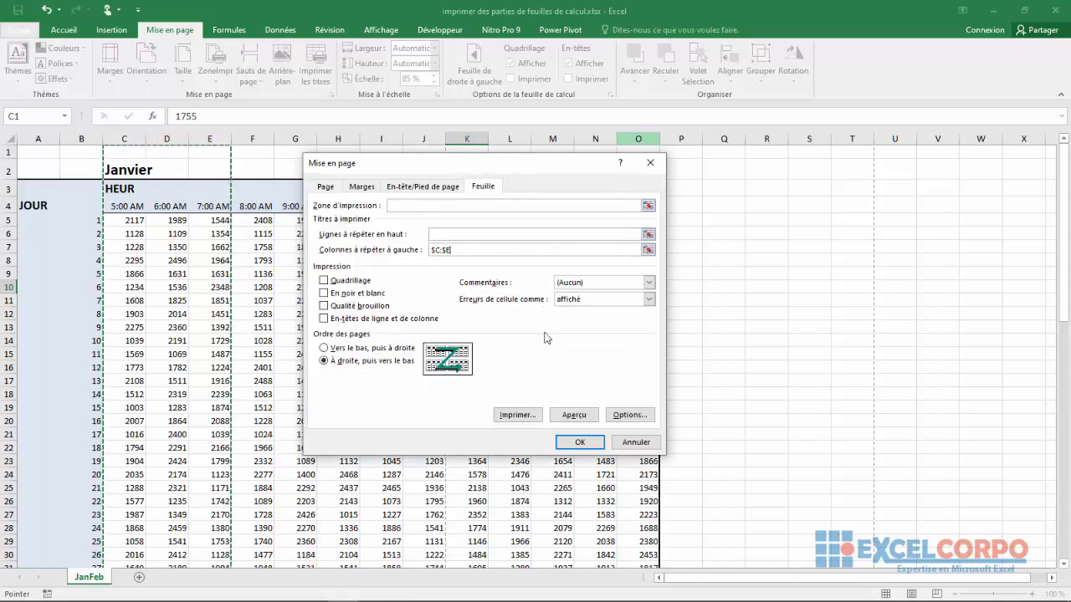
{"action": "left_click", "coordinate": [562, 445]}
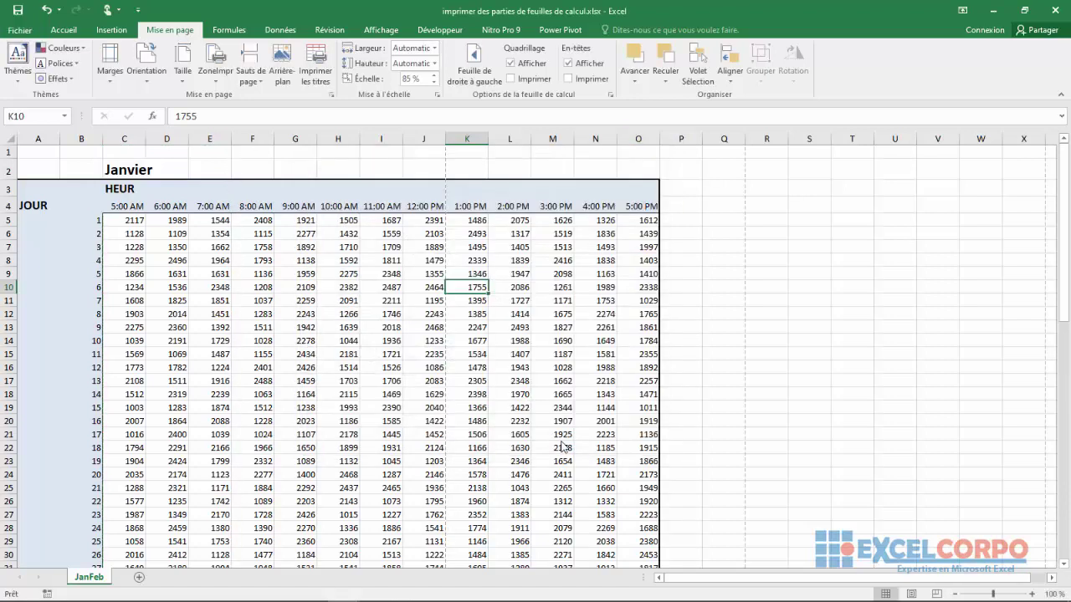
{"action": "key", "text": "ctrl+p"}
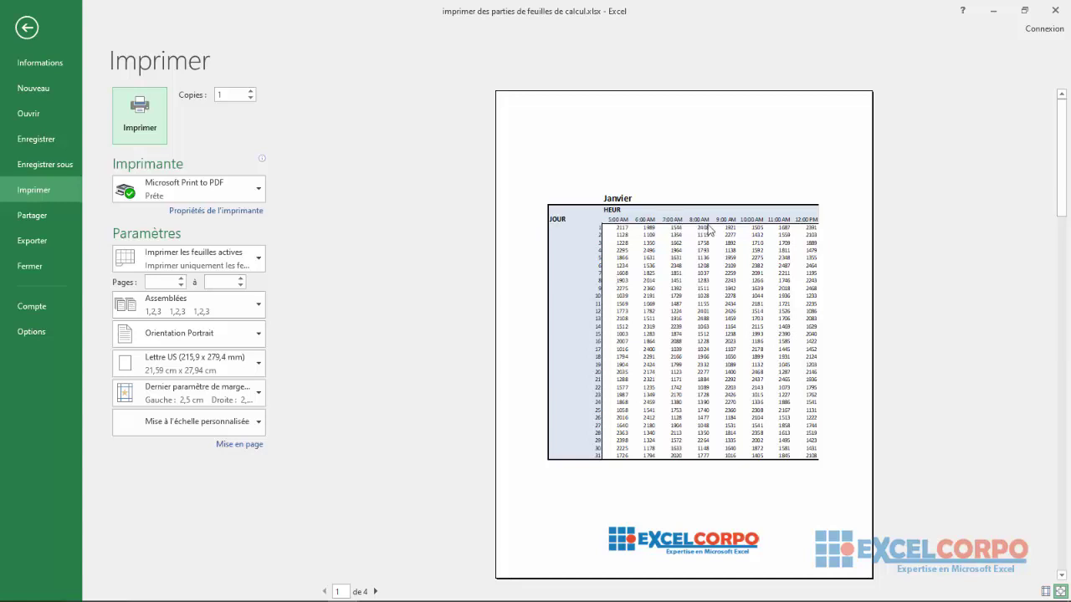
{"action": "left_click", "coordinate": [140, 123]}
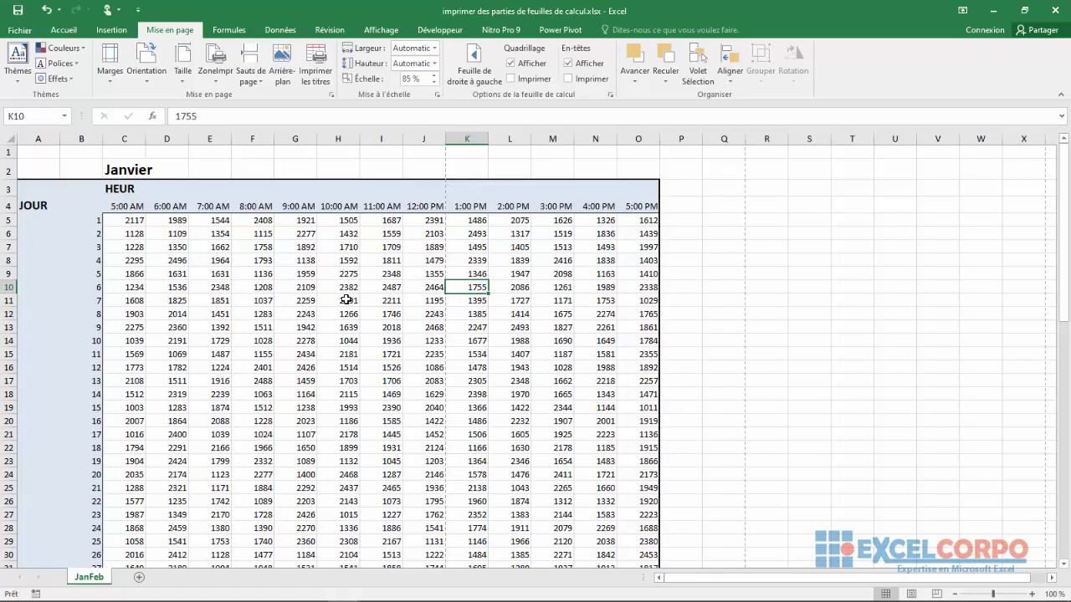
- Set Lignes à répéter en haut to rows 5:9 in the print title settings
{"action": "left_click", "coordinate": [296, 314]}
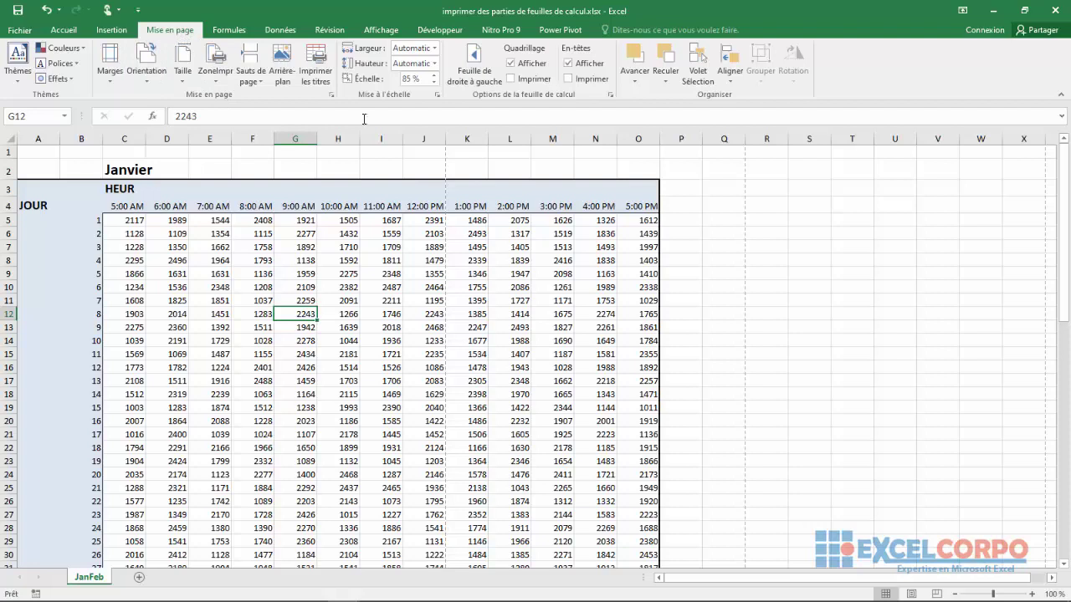
{"action": "left_click", "coordinate": [318, 83]}
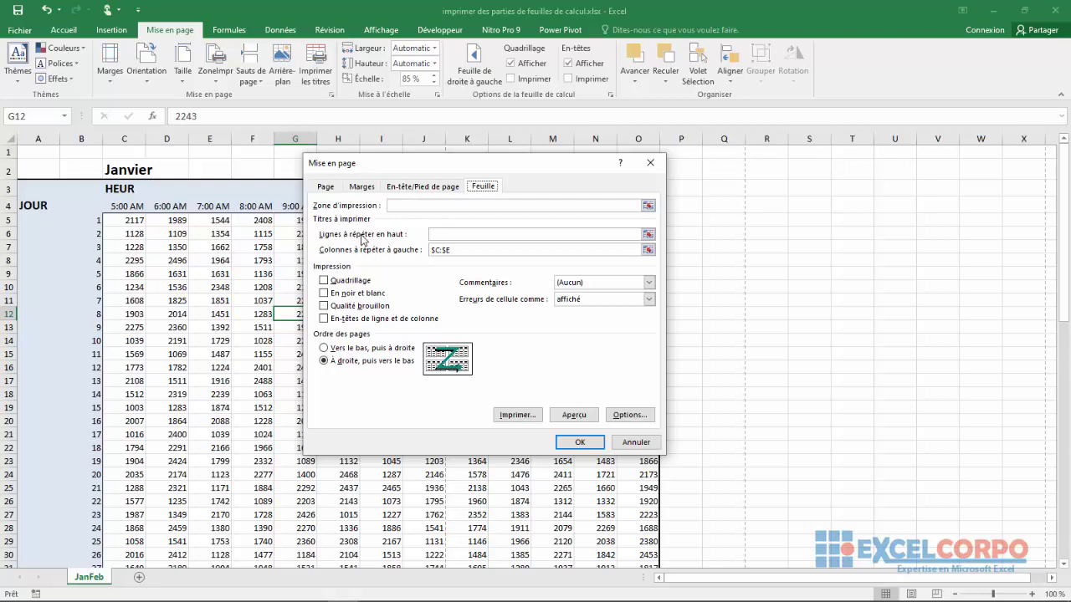
{"action": "left_click", "coordinate": [648, 235]}
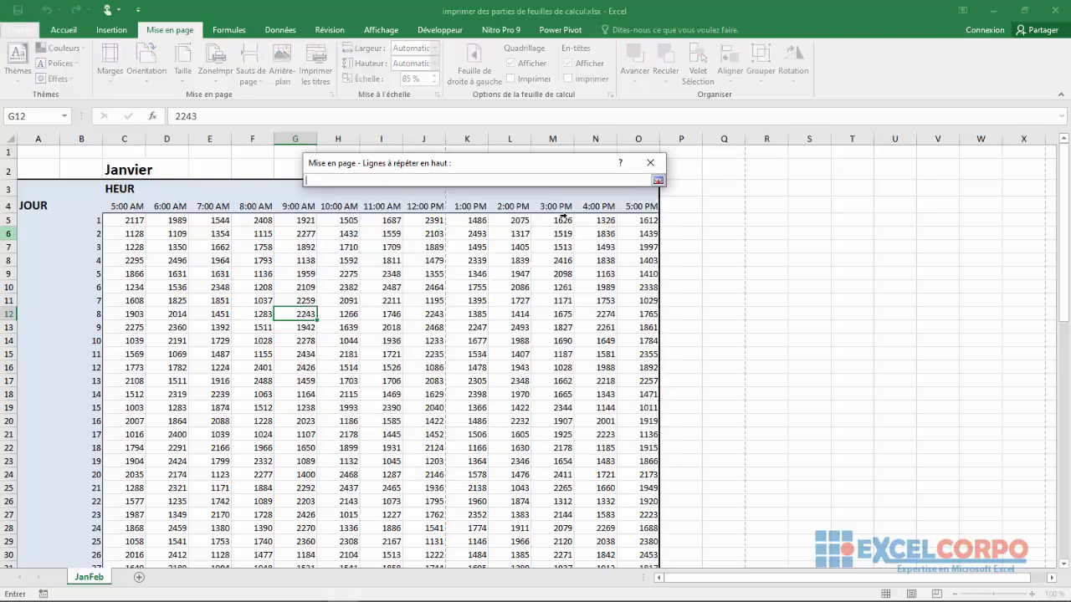
{"action": "left_click_drag", "start_coordinate": [75, 211], "coordinate": [77, 228]}
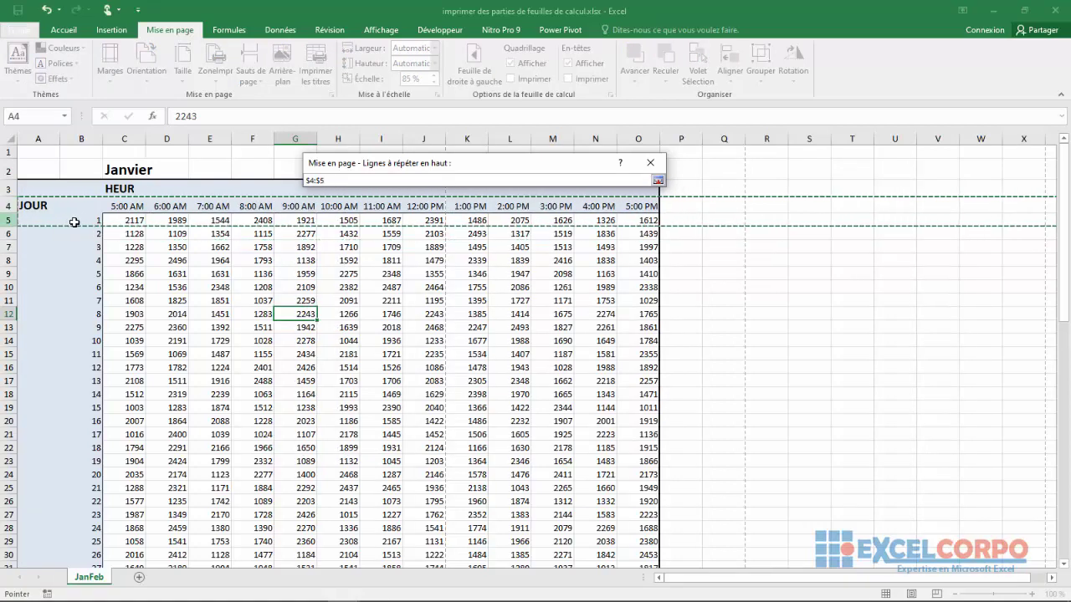
{"action": "left_click", "coordinate": [72, 221]}
{"action": "left_click_drag", "start_coordinate": [73, 222], "coordinate": [74, 270]}
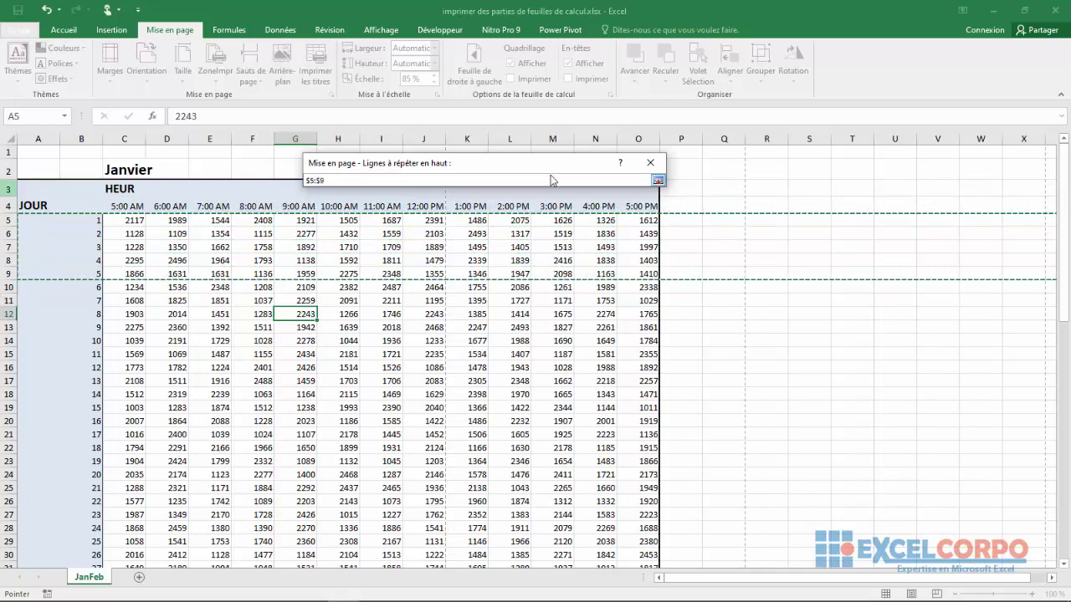
{"action": "left_click", "coordinate": [660, 181]}
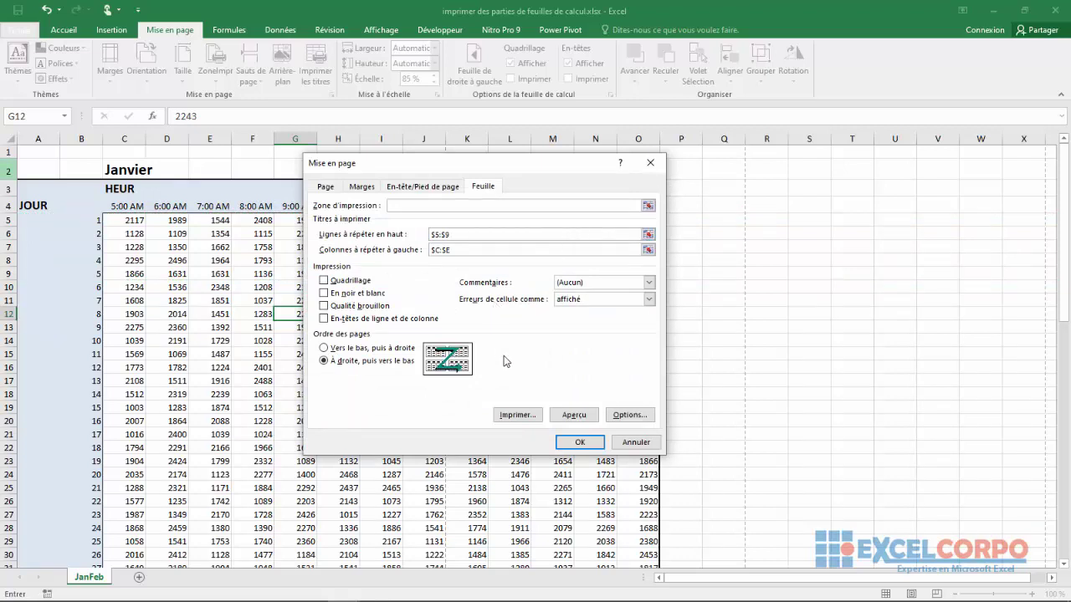
{"action": "left_click", "coordinate": [577, 442]}
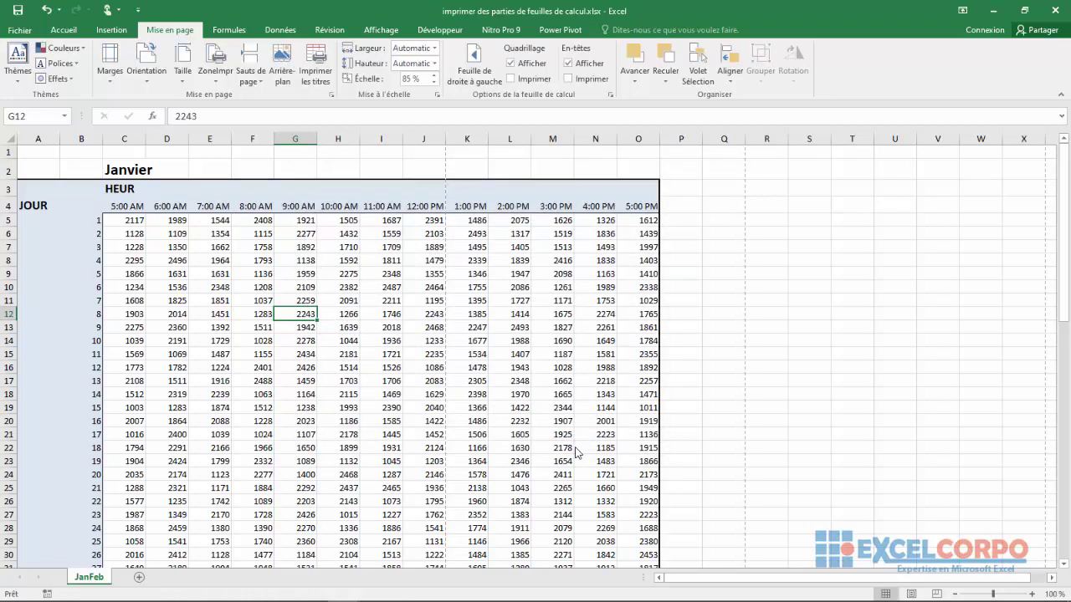
{"action": "key", "text": "ctrl+p"}
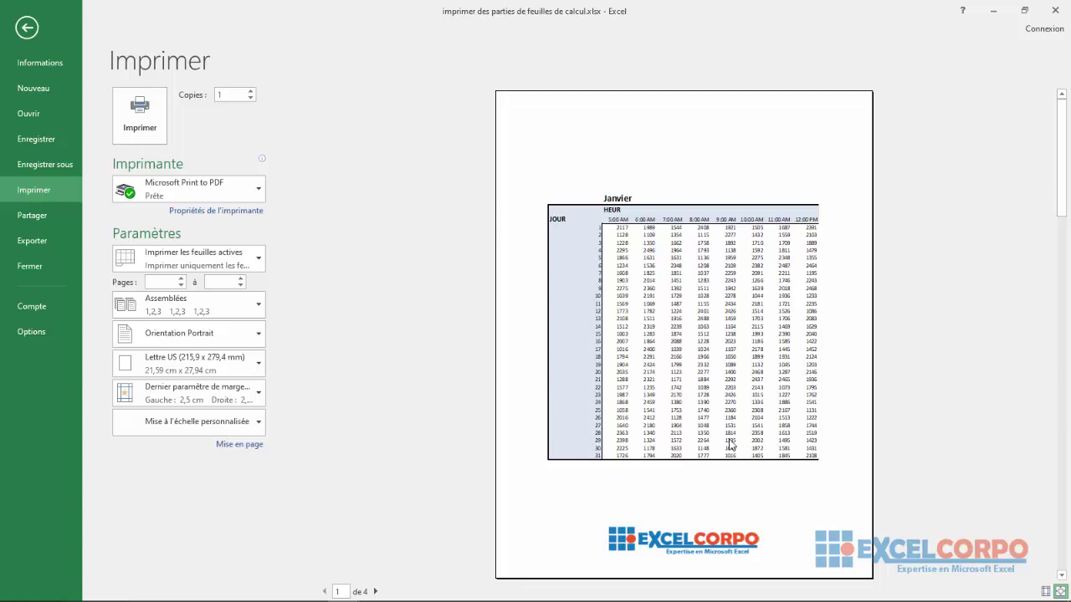
{"action": "left_click", "coordinate": [377, 591]}
{"action": "left_click", "coordinate": [376, 591]}
{"action": "left_click", "coordinate": [376, 591]}
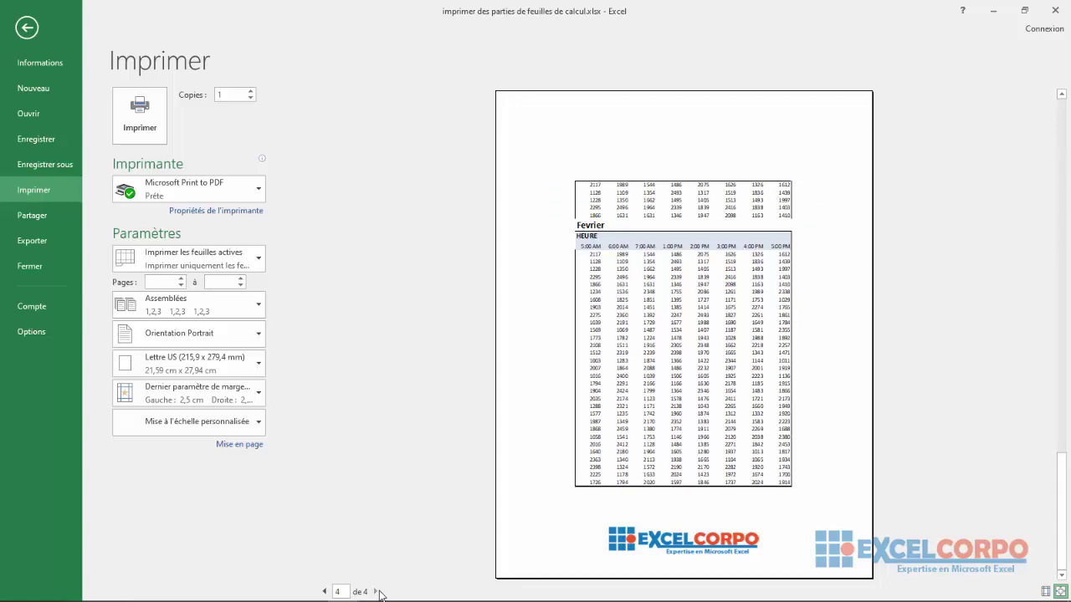
{"action": "left_click", "coordinate": [142, 117]}
{"action": "key", "text": "Escape"}
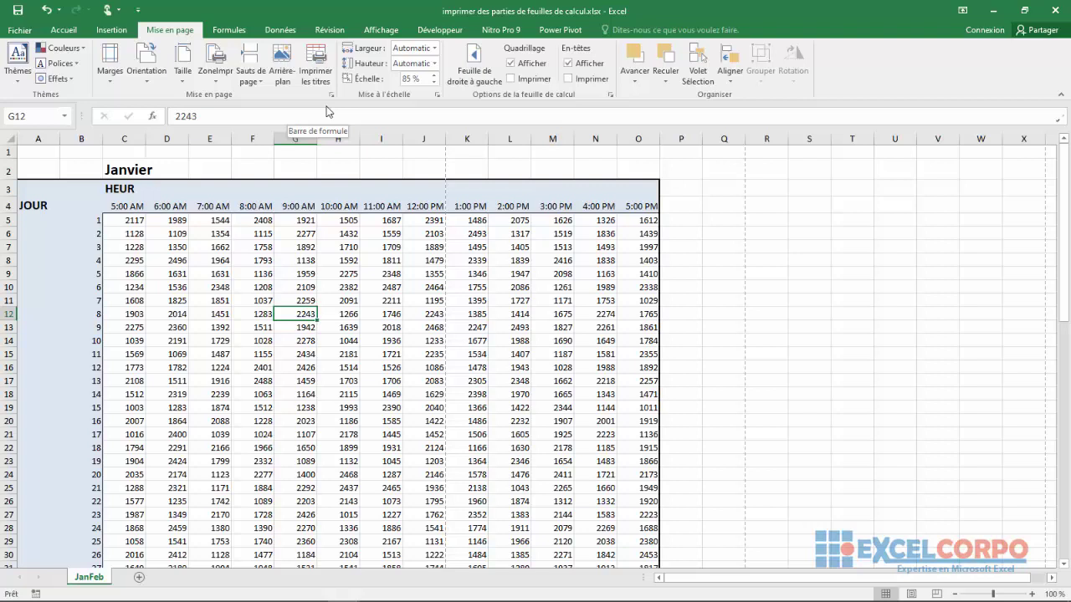
- Reopen Imprimer les titres to view the $5:$9 rows and $C:$E columns print titles
{"action": "left_click", "coordinate": [316, 67]}
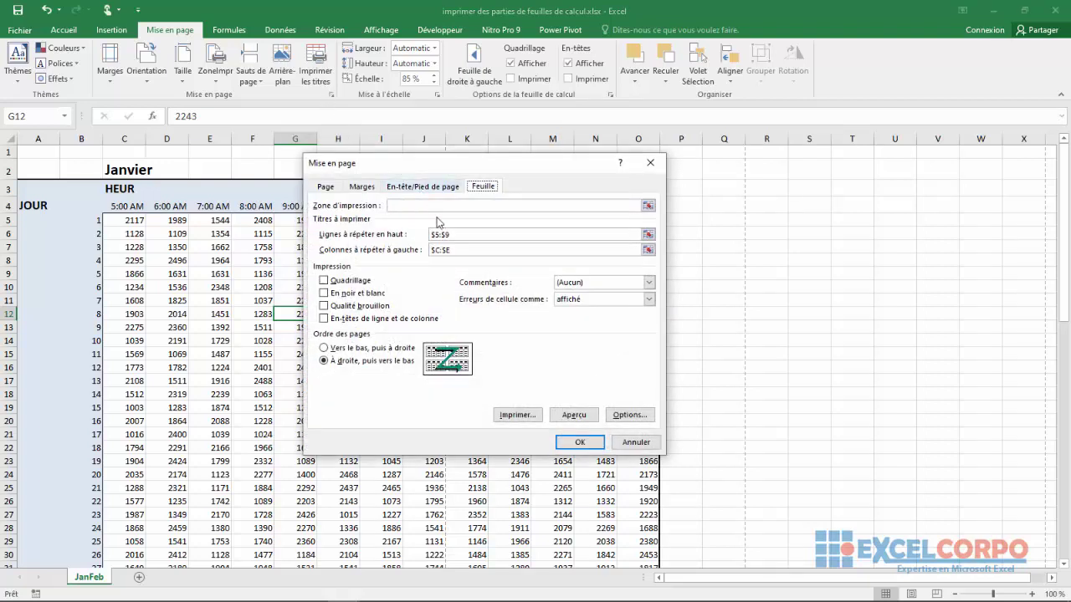